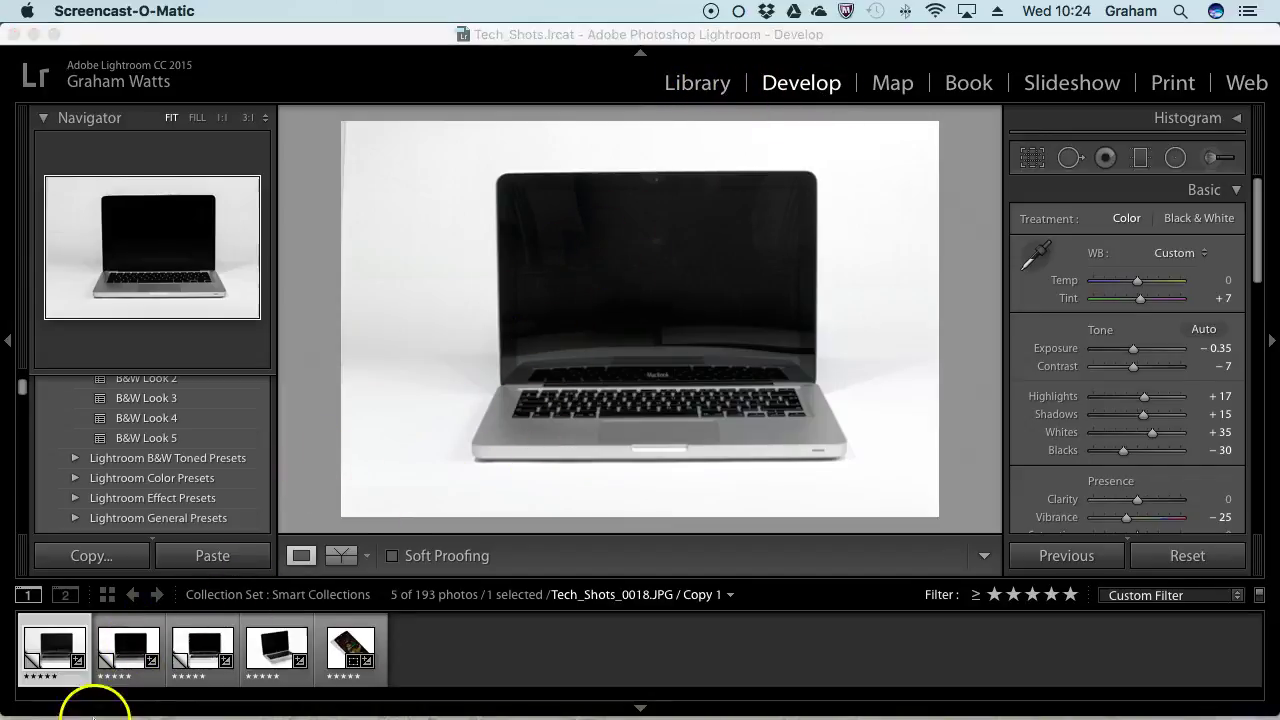
Step: Compare the third and earlier laptop edits in the filmstrip
click(423, 634)
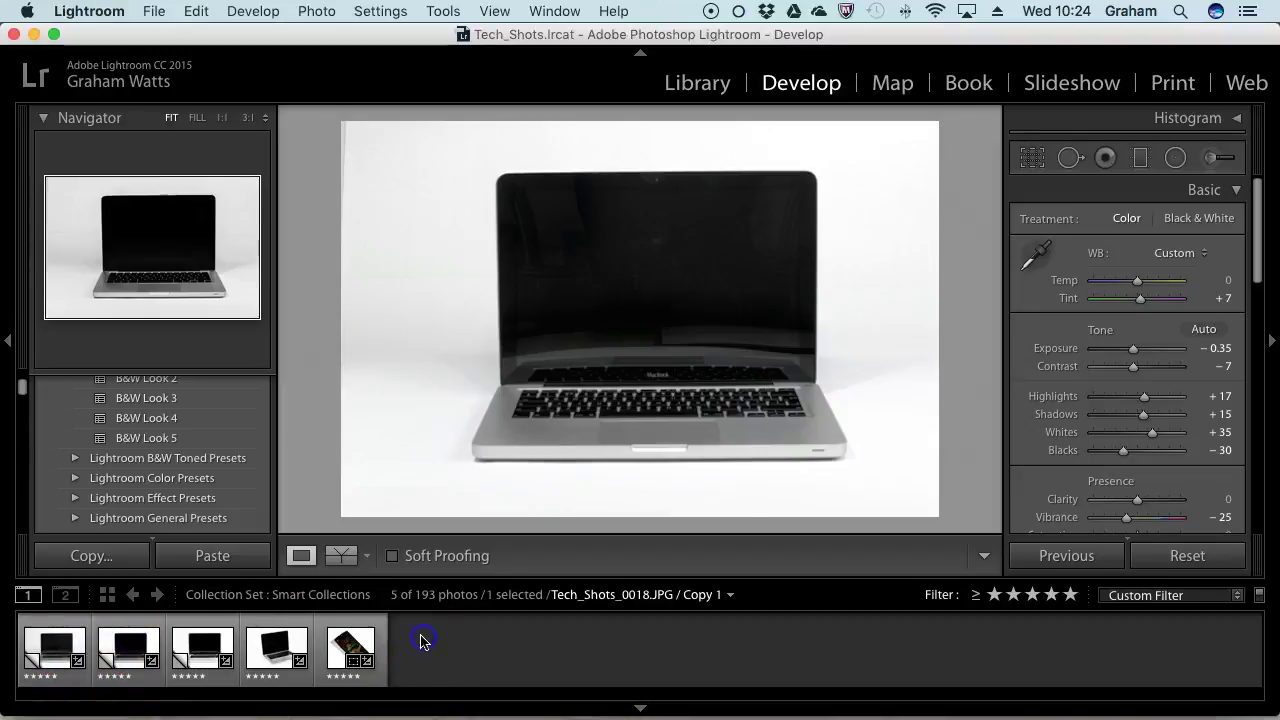
click(205, 642)
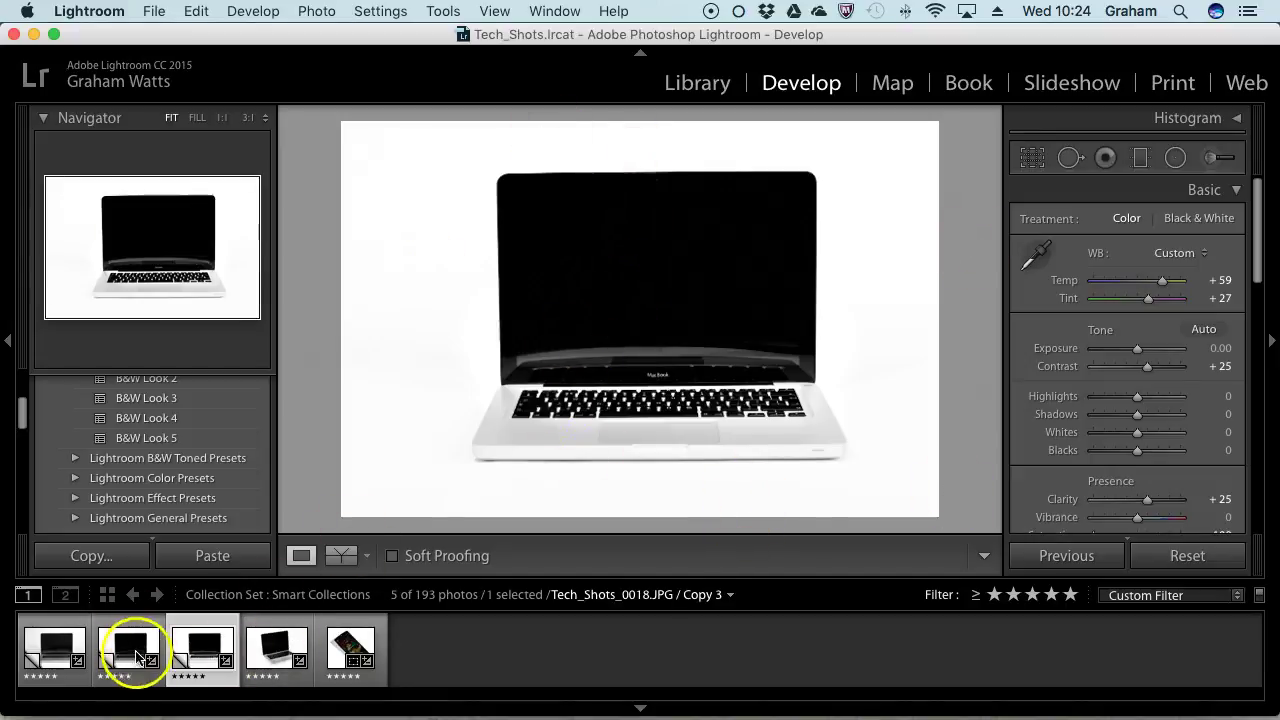
click(130, 648)
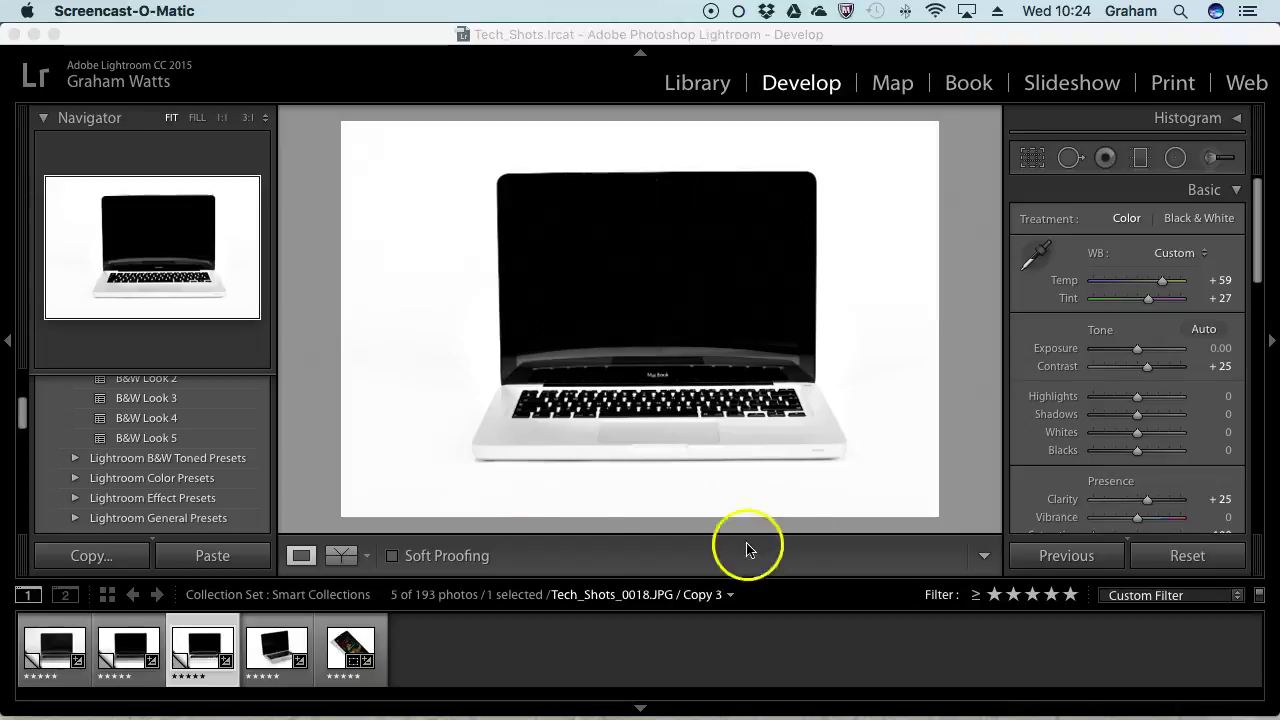
click(357, 343)
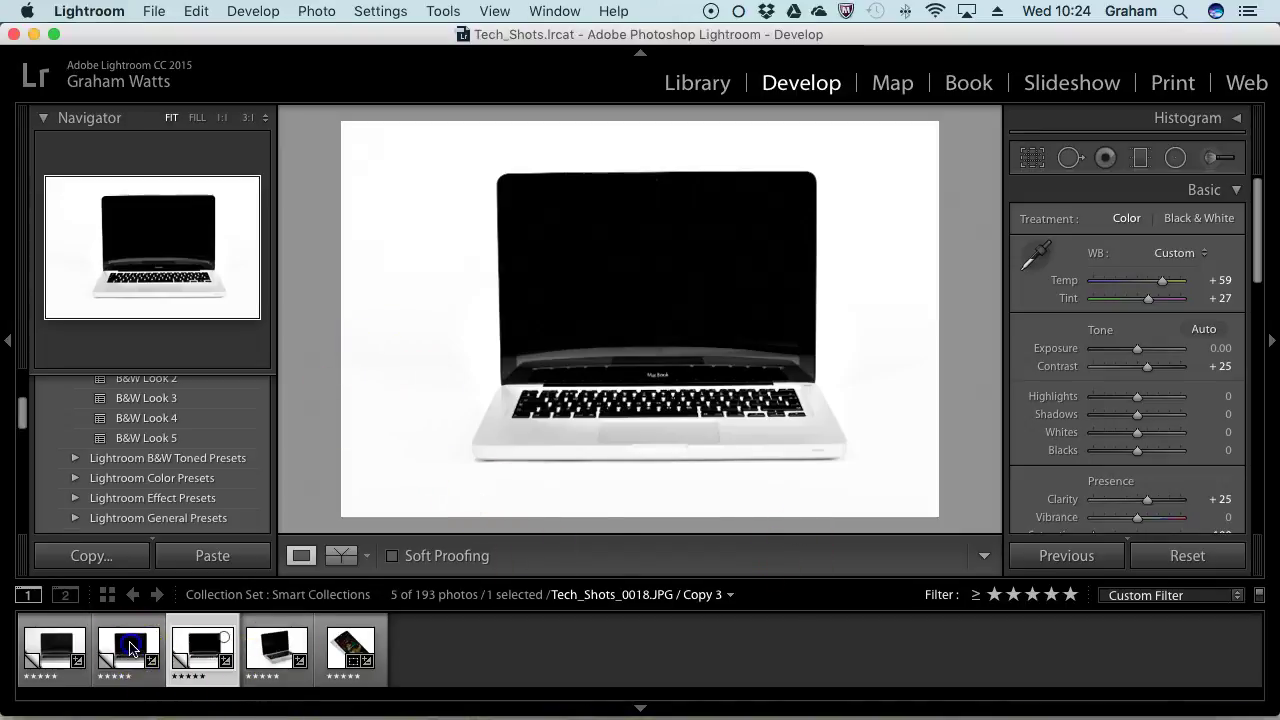
Step: Step through the second and following laptop shots, ending on the third laptop edit
key(alt+p)
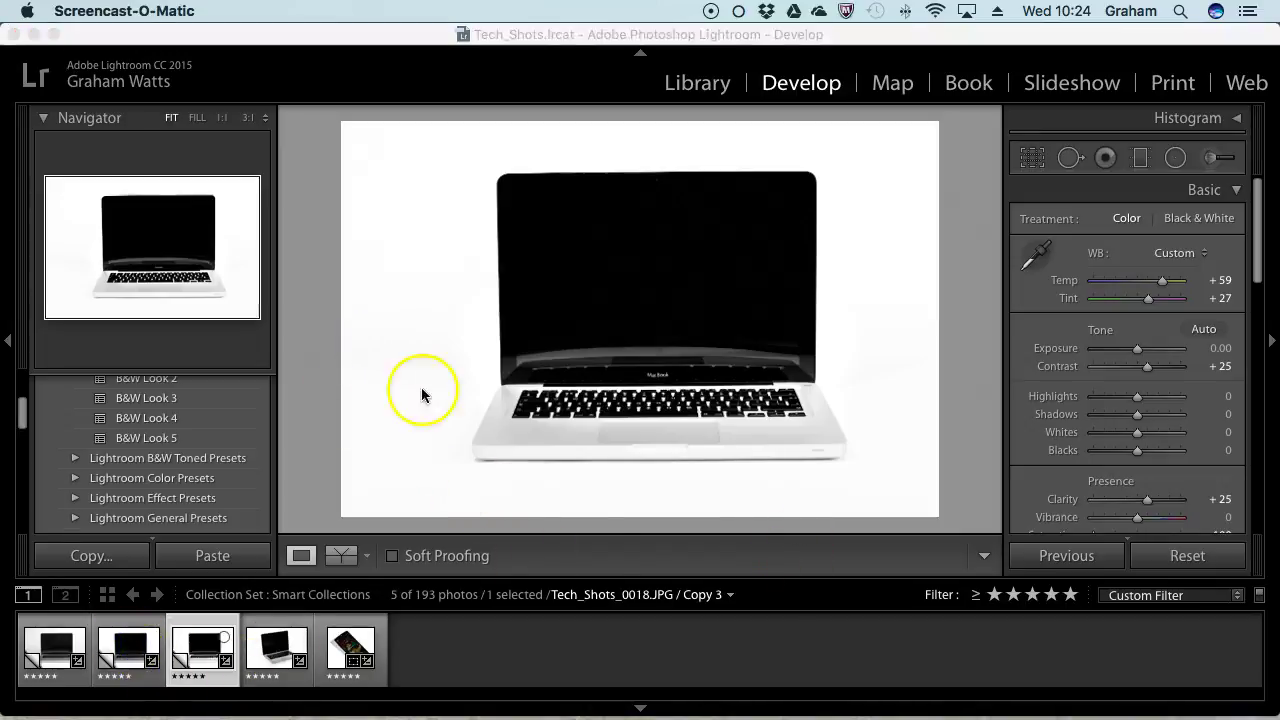
click(536, 36)
click(206, 527)
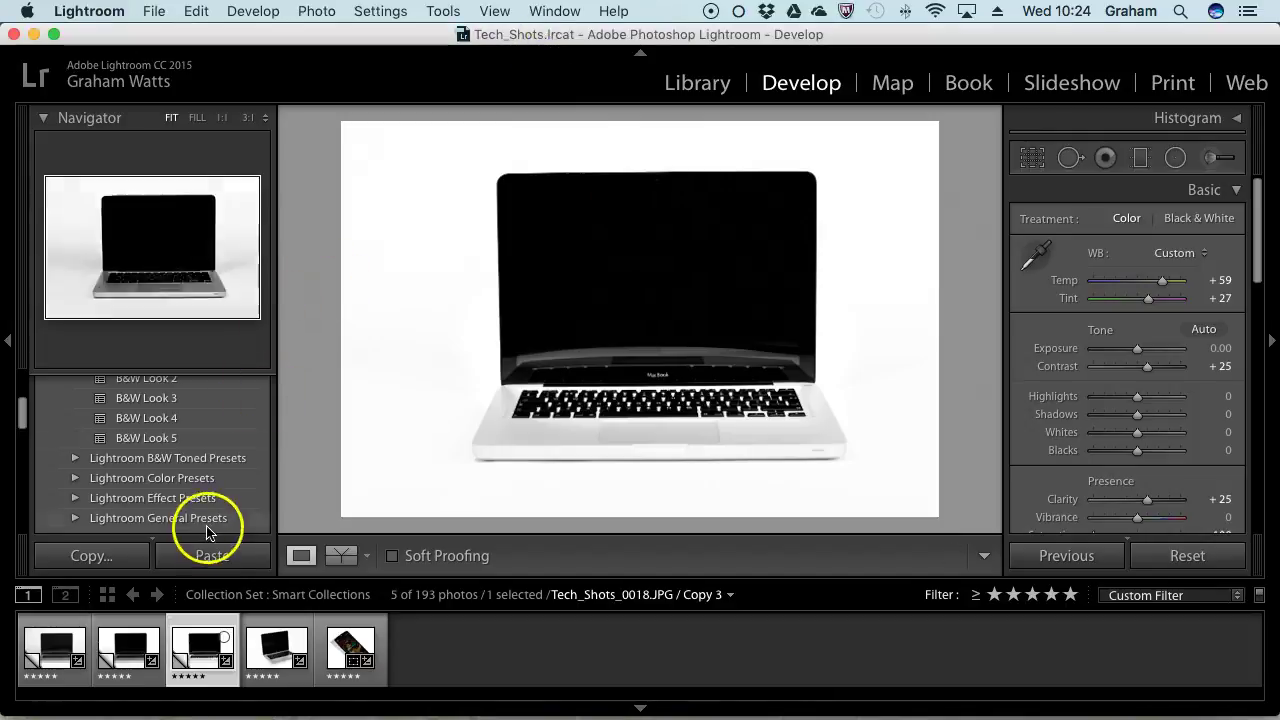
key(Left)
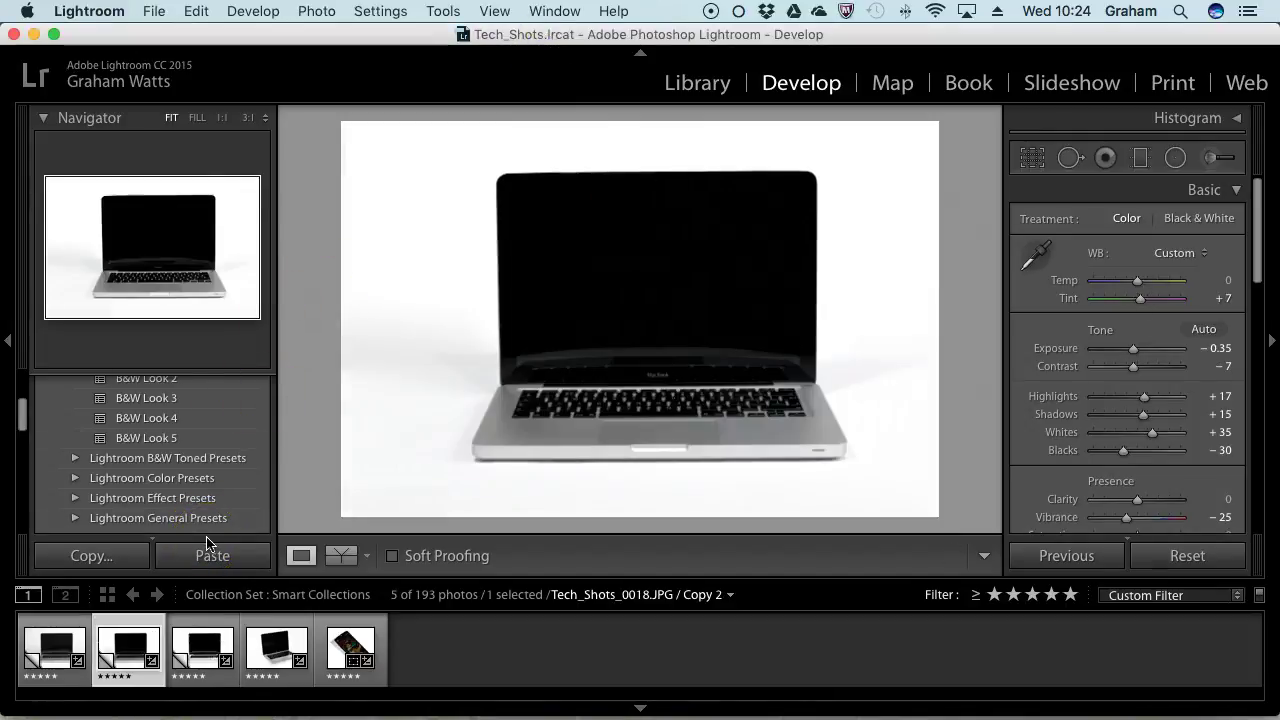
key(Right)
key(Right)
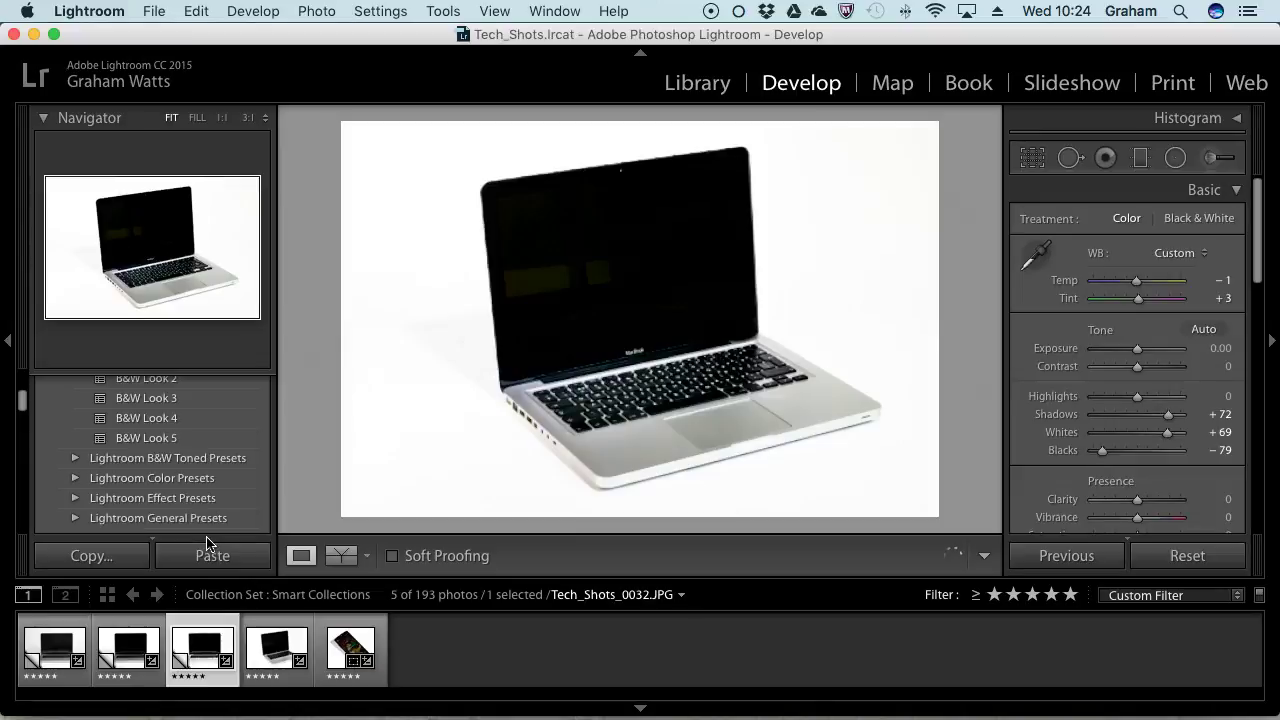
key(Left)
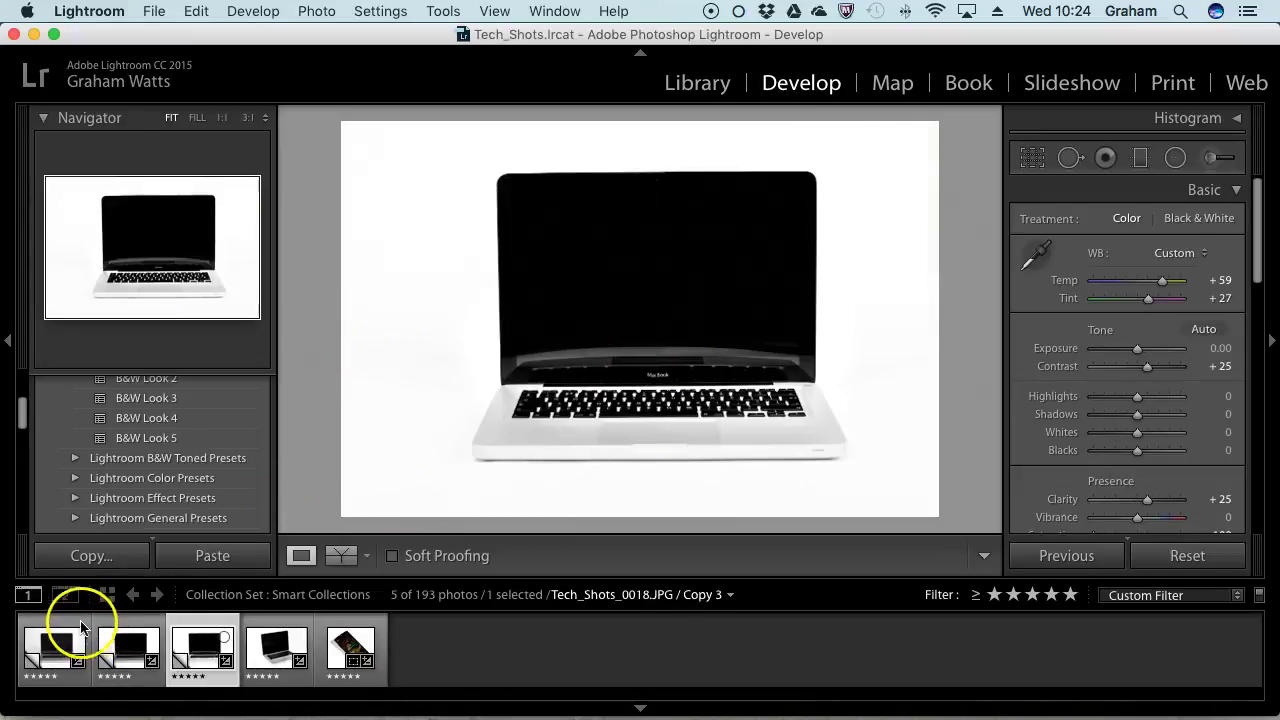
Step: Open the phone photo, then select all five photos with Edit > Select All
click(352, 645)
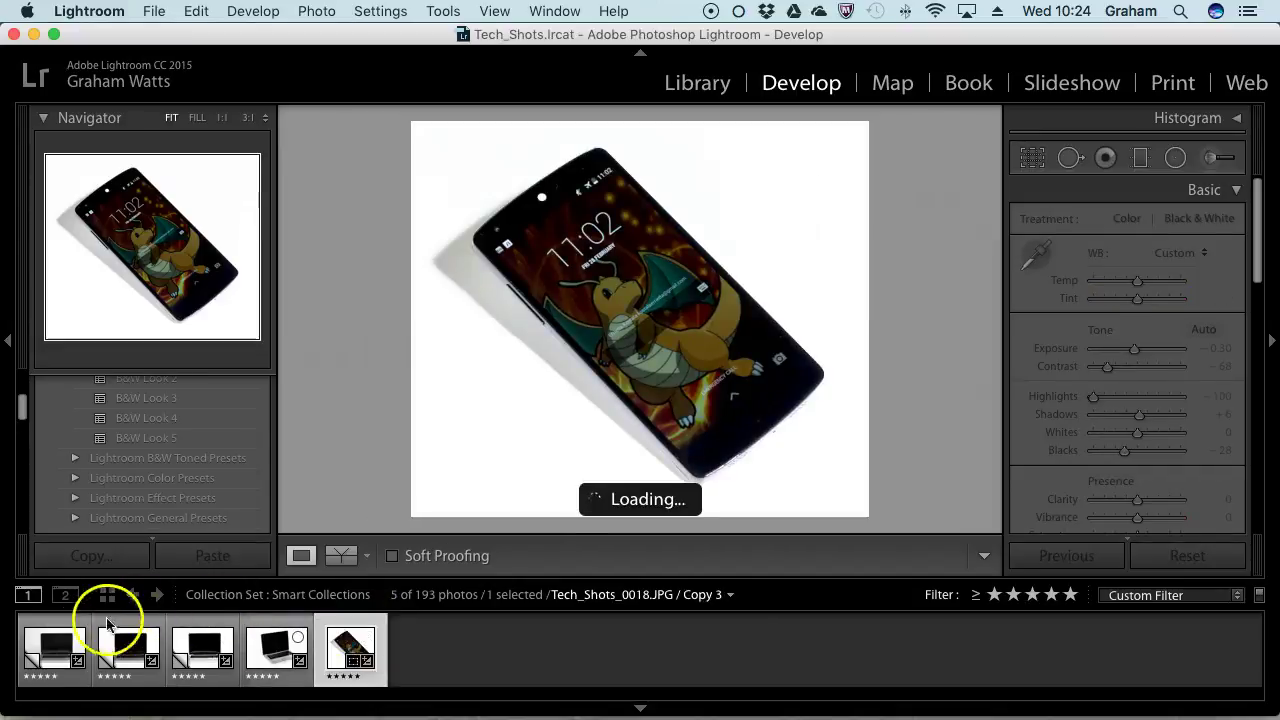
key(alt+p)
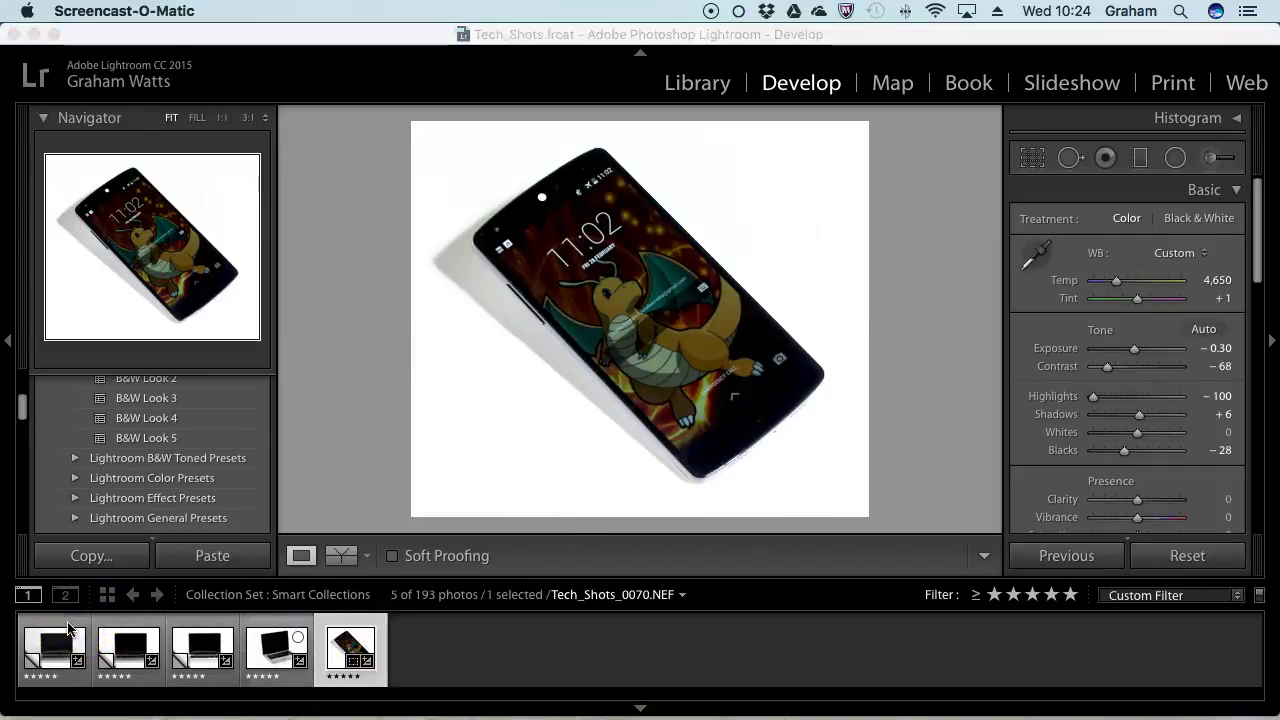
click(208, 33)
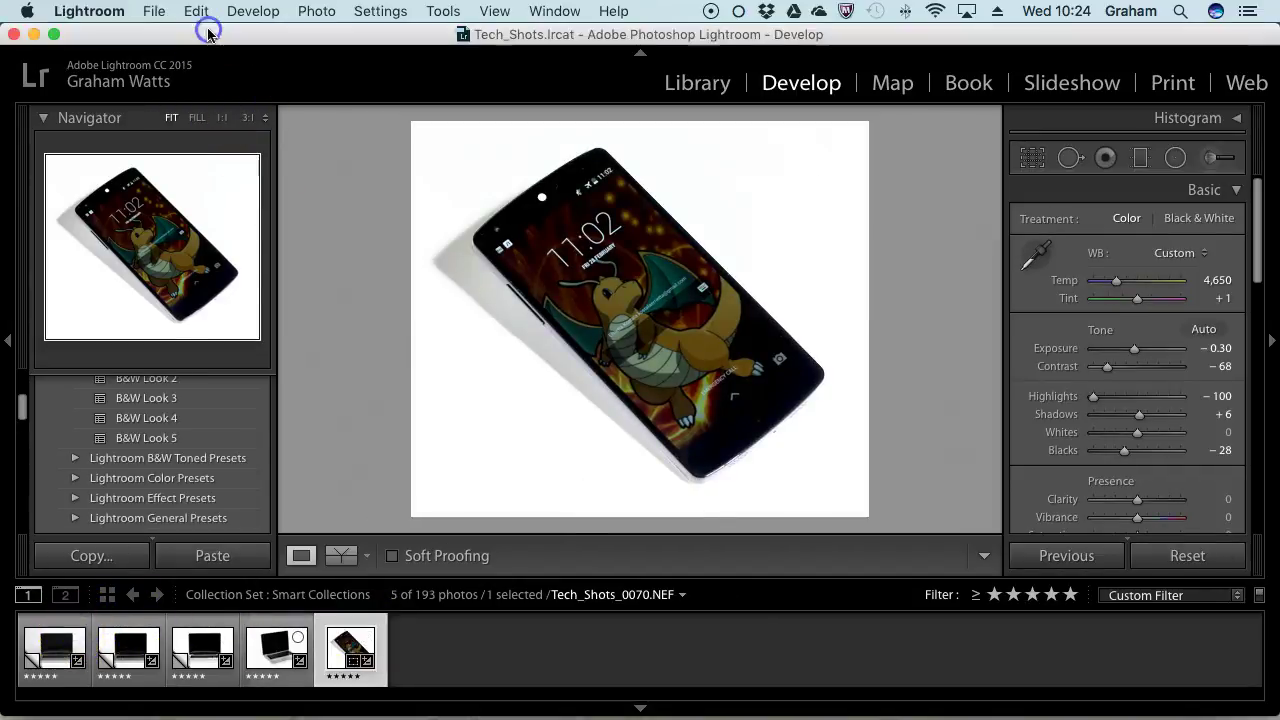
click(154, 11)
mouse_move(196, 11)
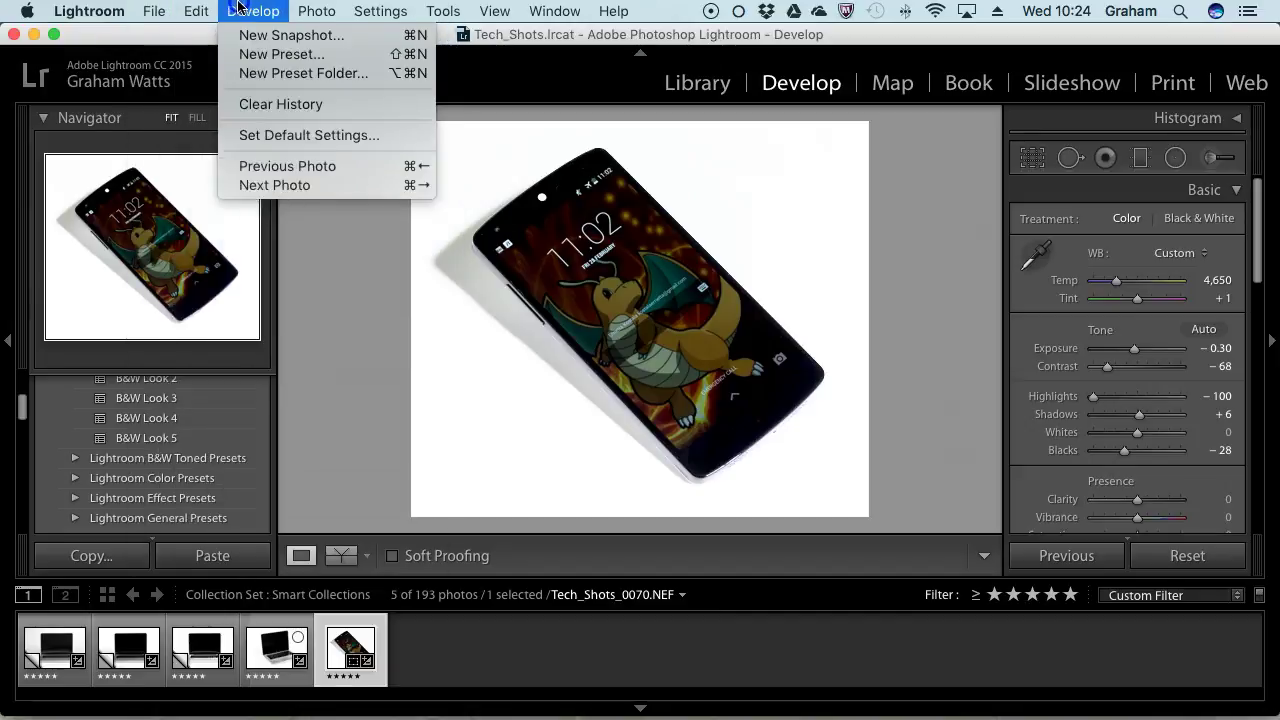
click(247, 172)
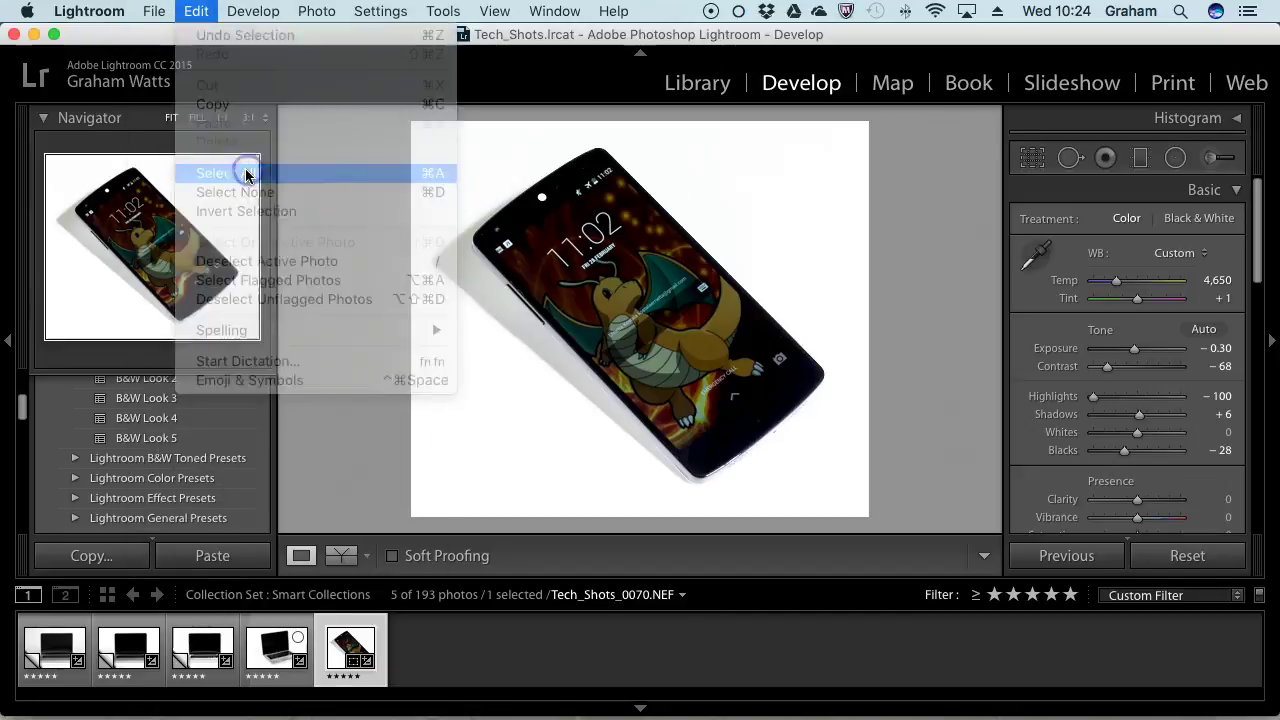
Step: Look through the application menus and bring up the File menu to find Export
click(106, 9)
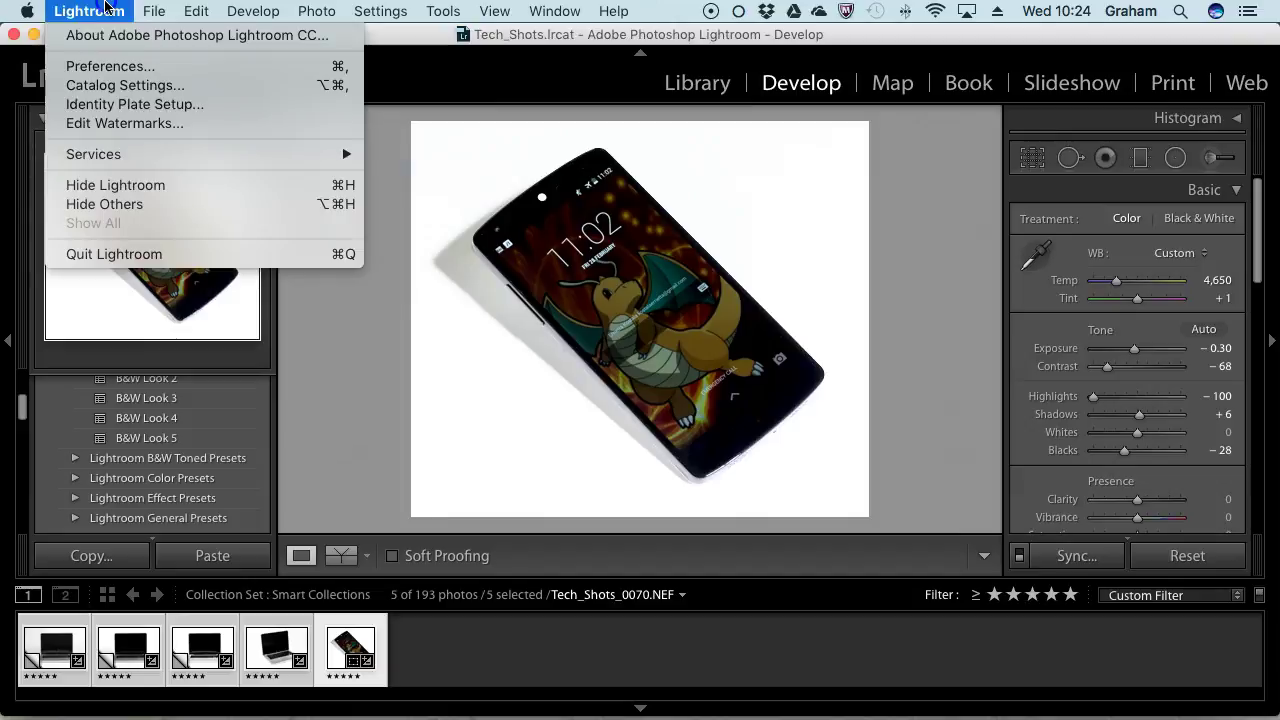
mouse_move(144, 8)
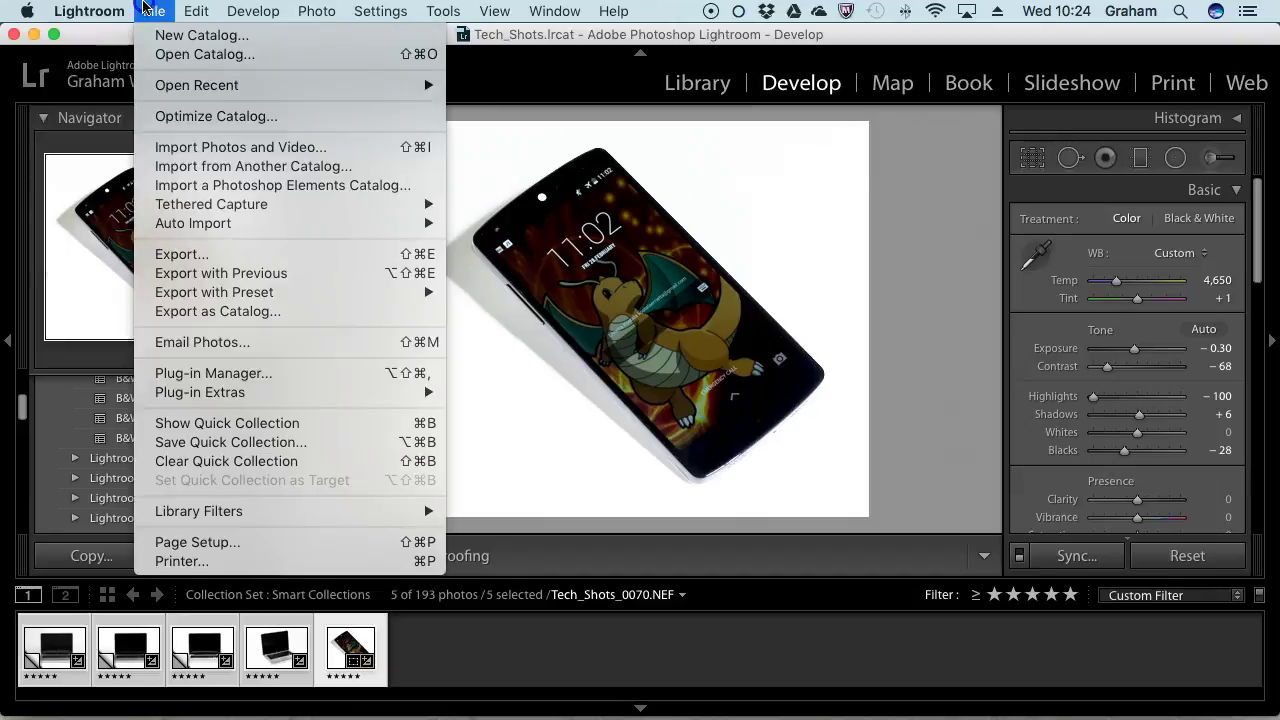
click(144, 8)
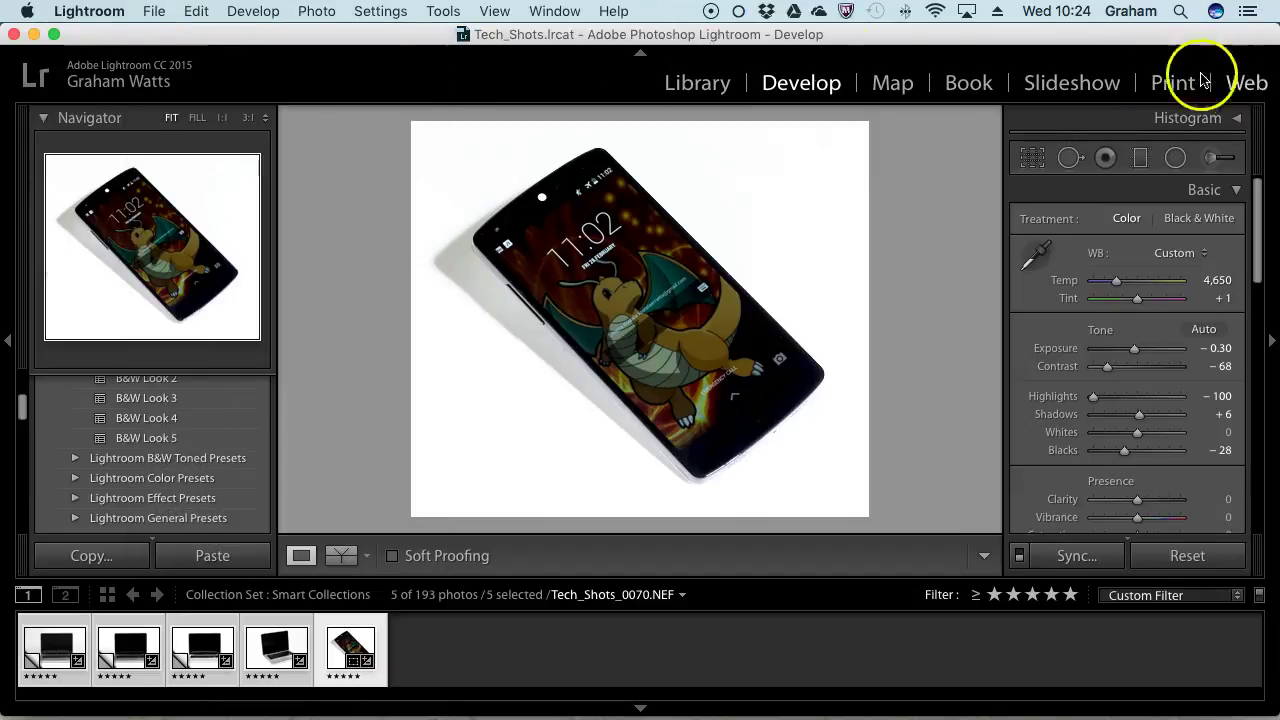
click(151, 11)
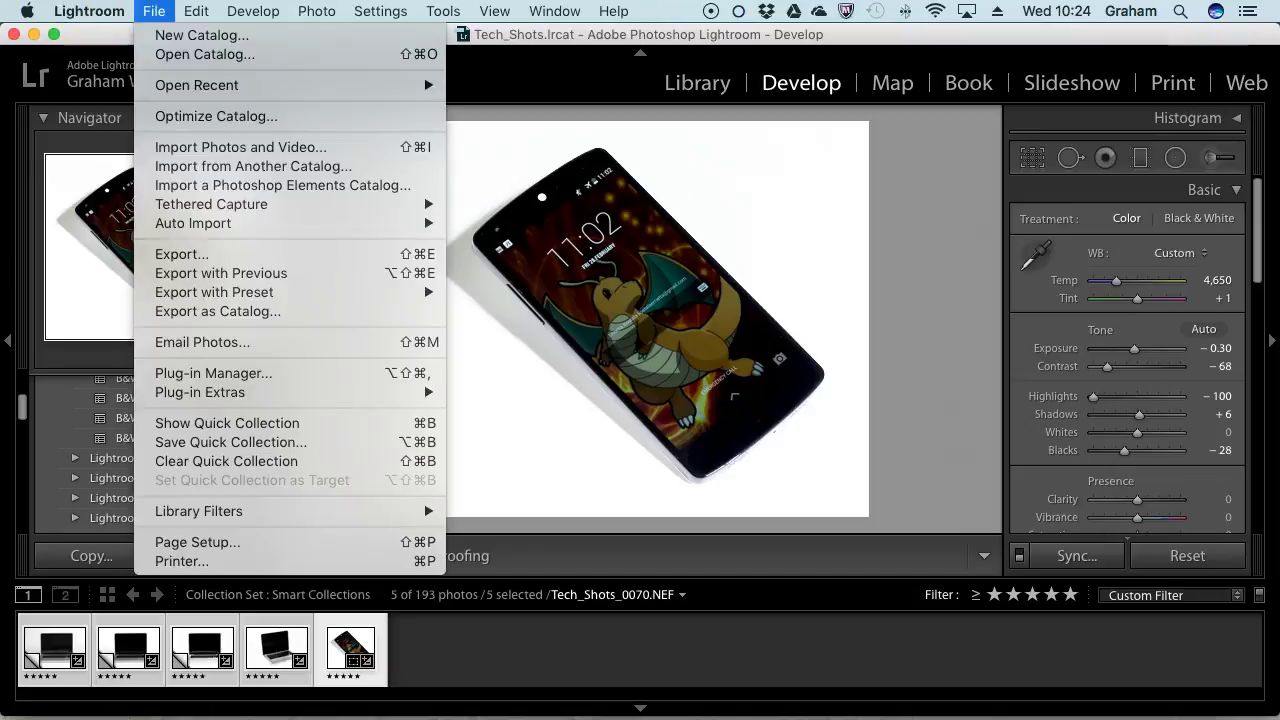
Step: Start exporting the five photos, reposition the Export dialog and keep Hard Drive as the target
click(196, 256)
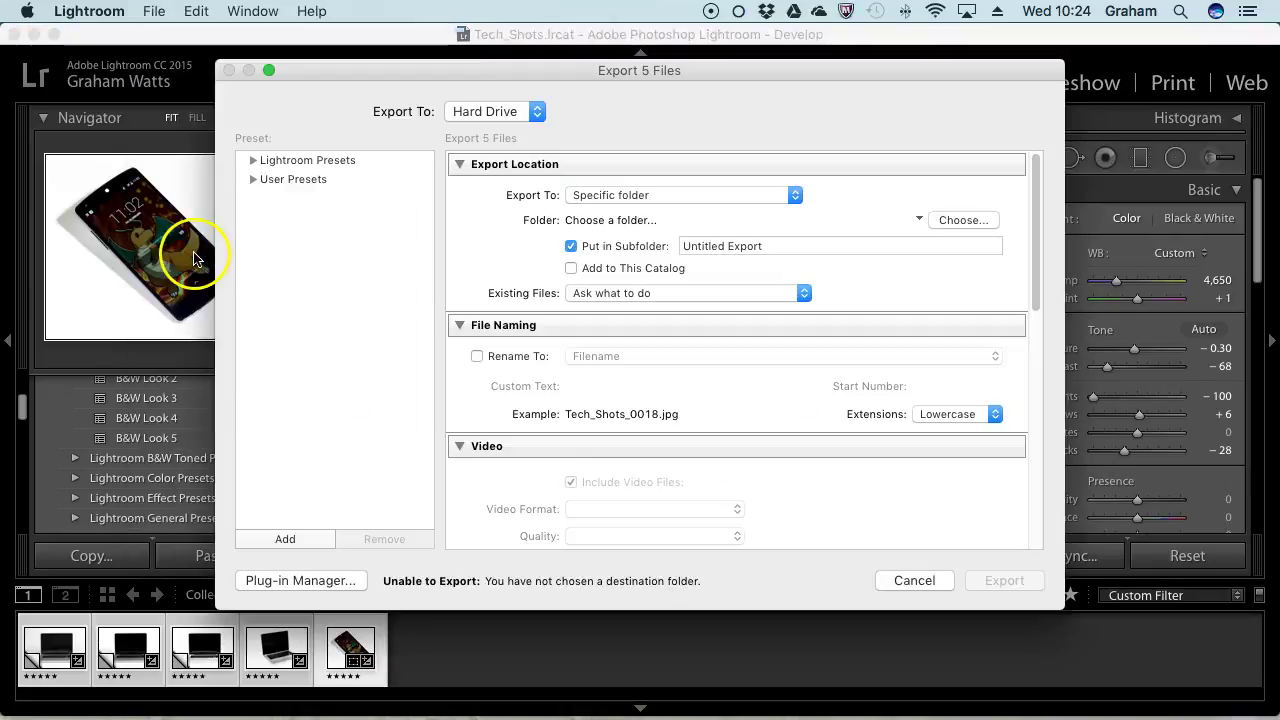
drag(582, 70, 501, 61)
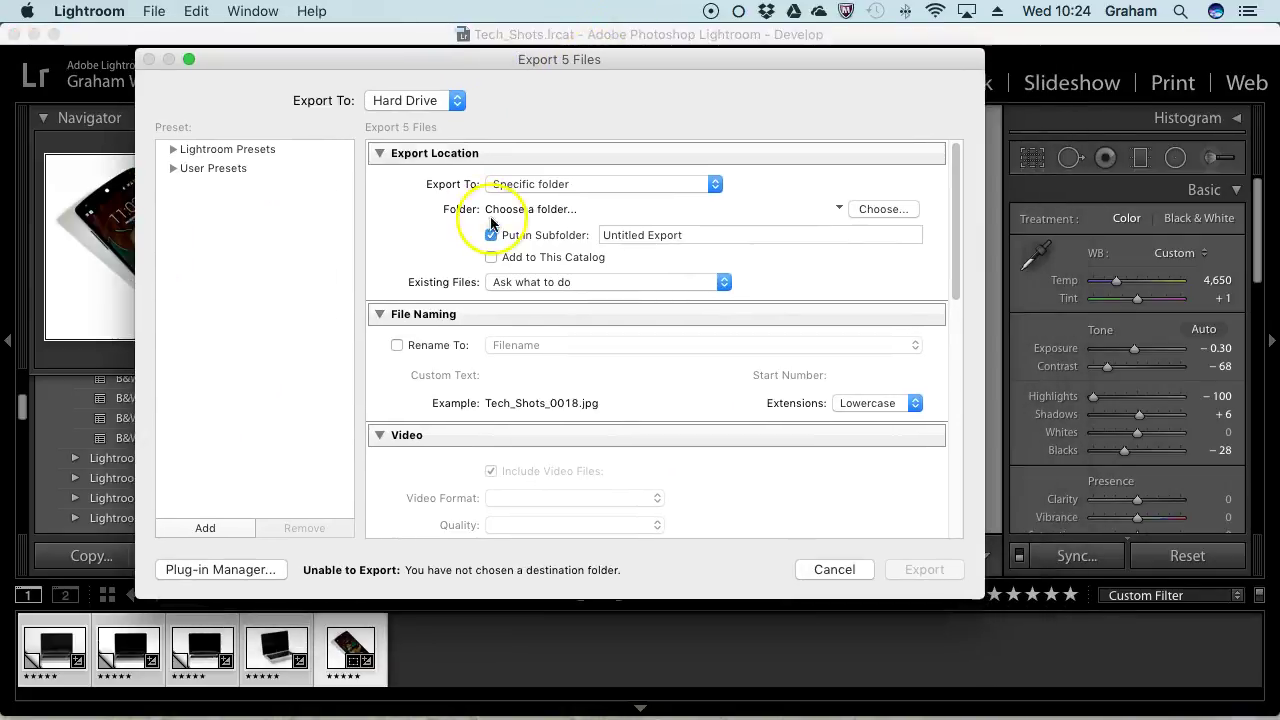
click(414, 101)
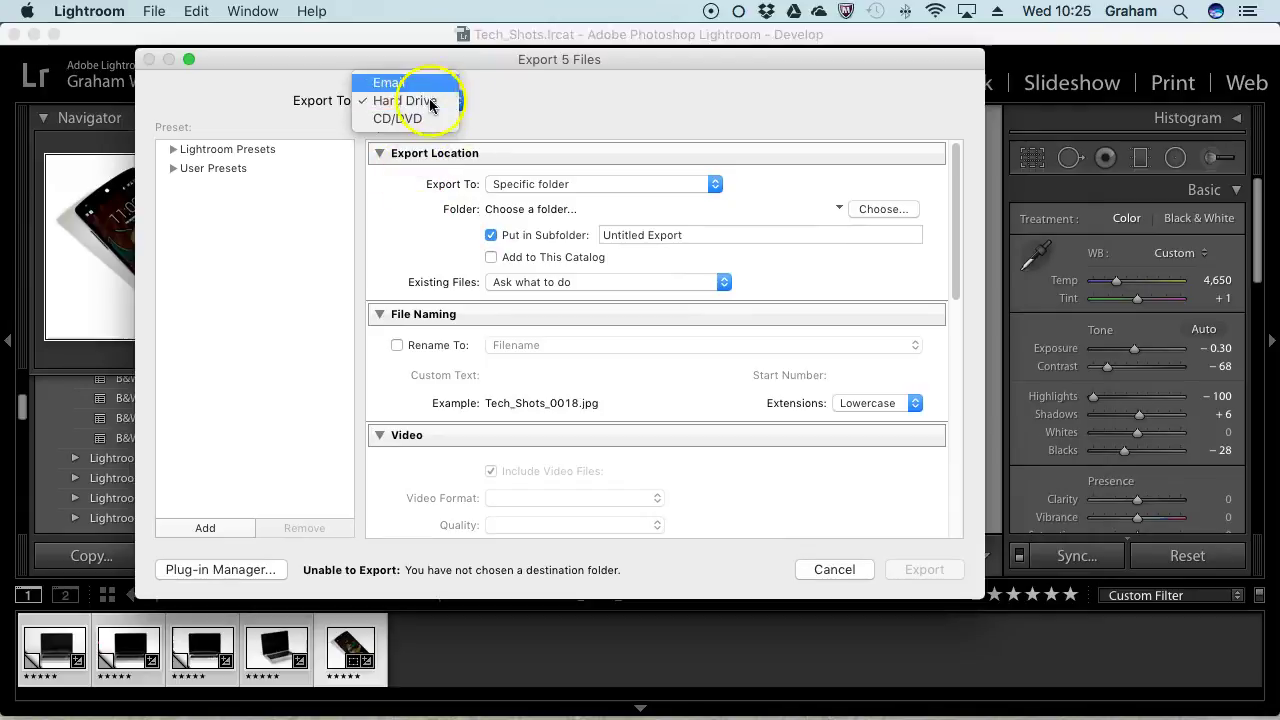
click(440, 100)
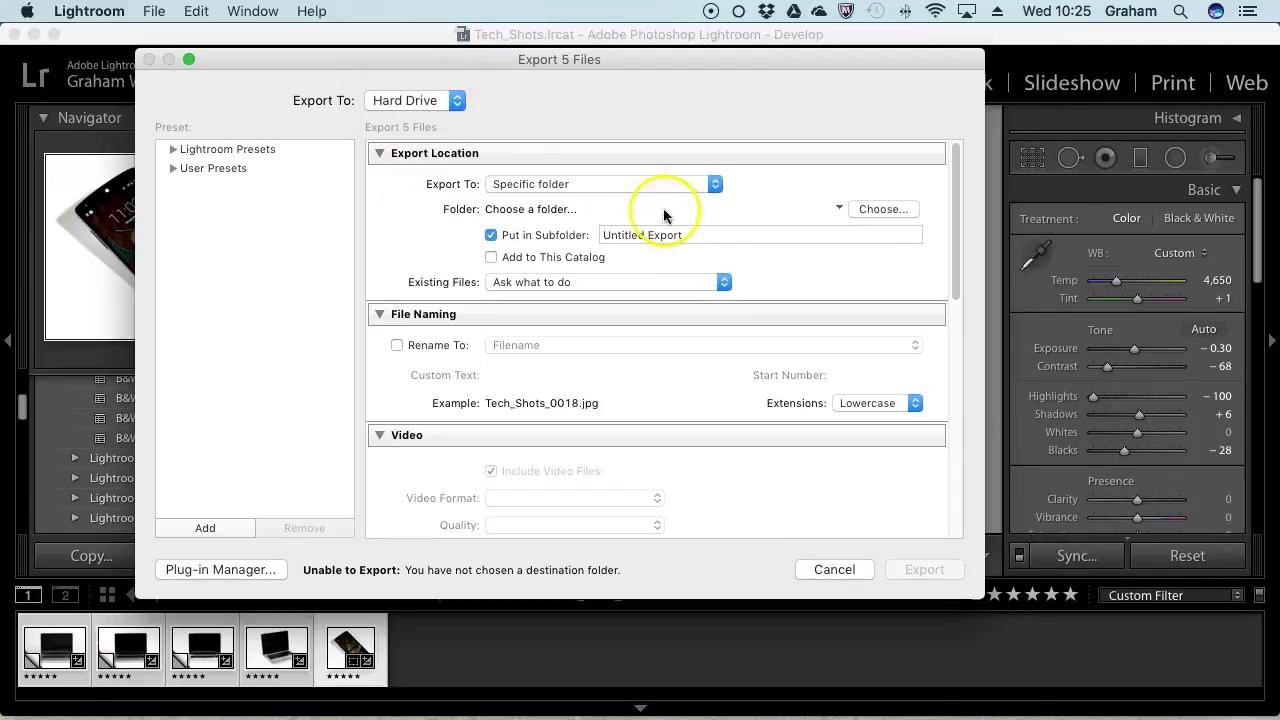
Step: Keep Specific folder as the export location and bring up the folder picker
click(590, 186)
click(580, 187)
click(568, 190)
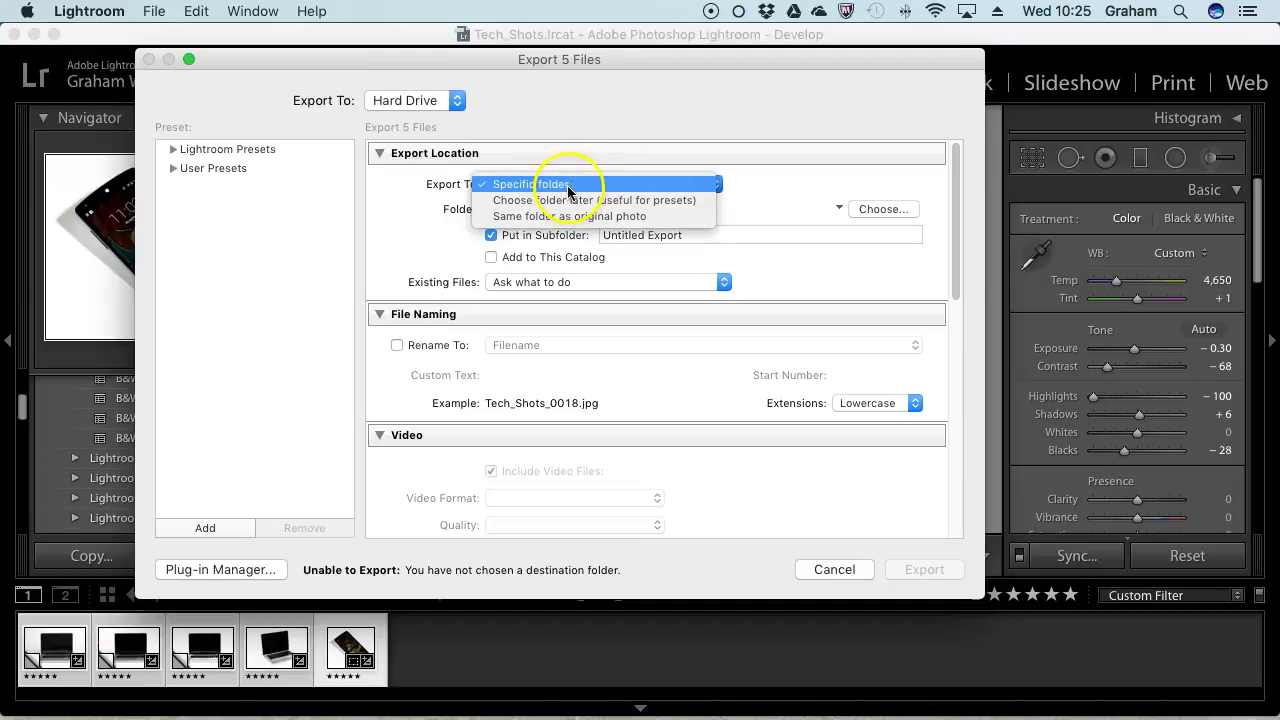
click(568, 187)
click(891, 210)
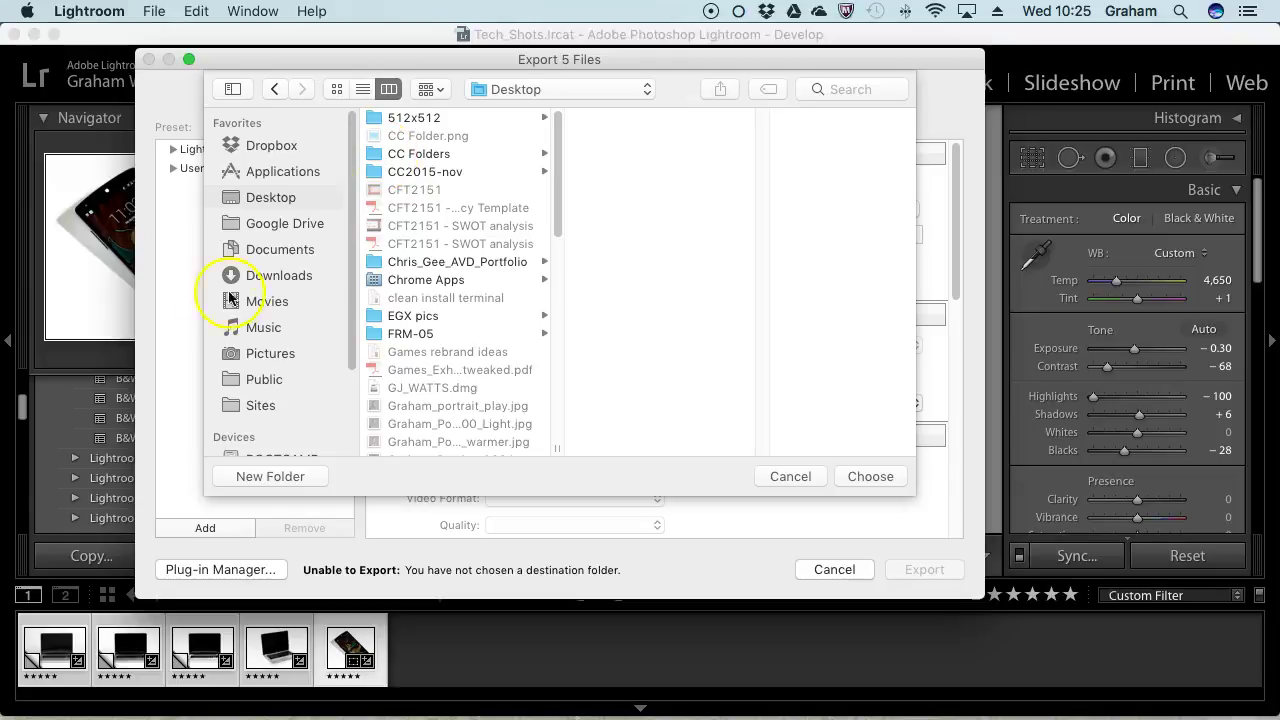
Step: Create a new Desktop folder named Exports and choose it as the export destination
click(315, 478)
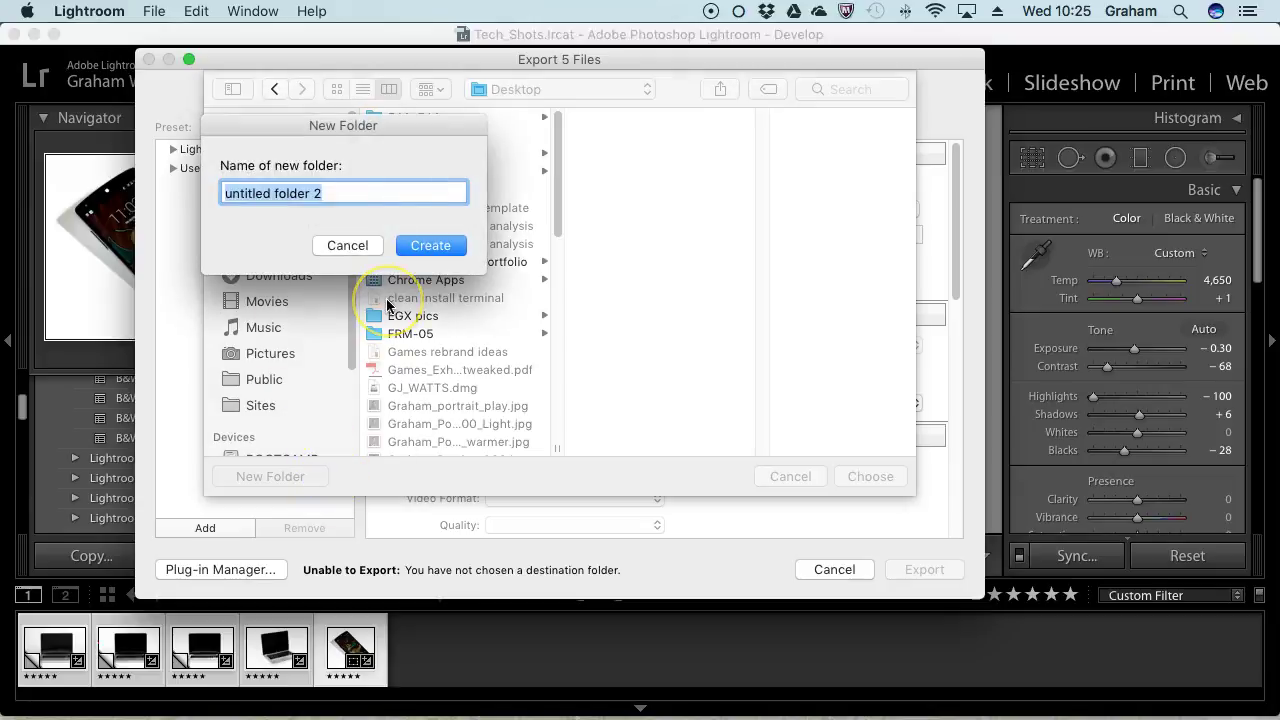
text(Exports)
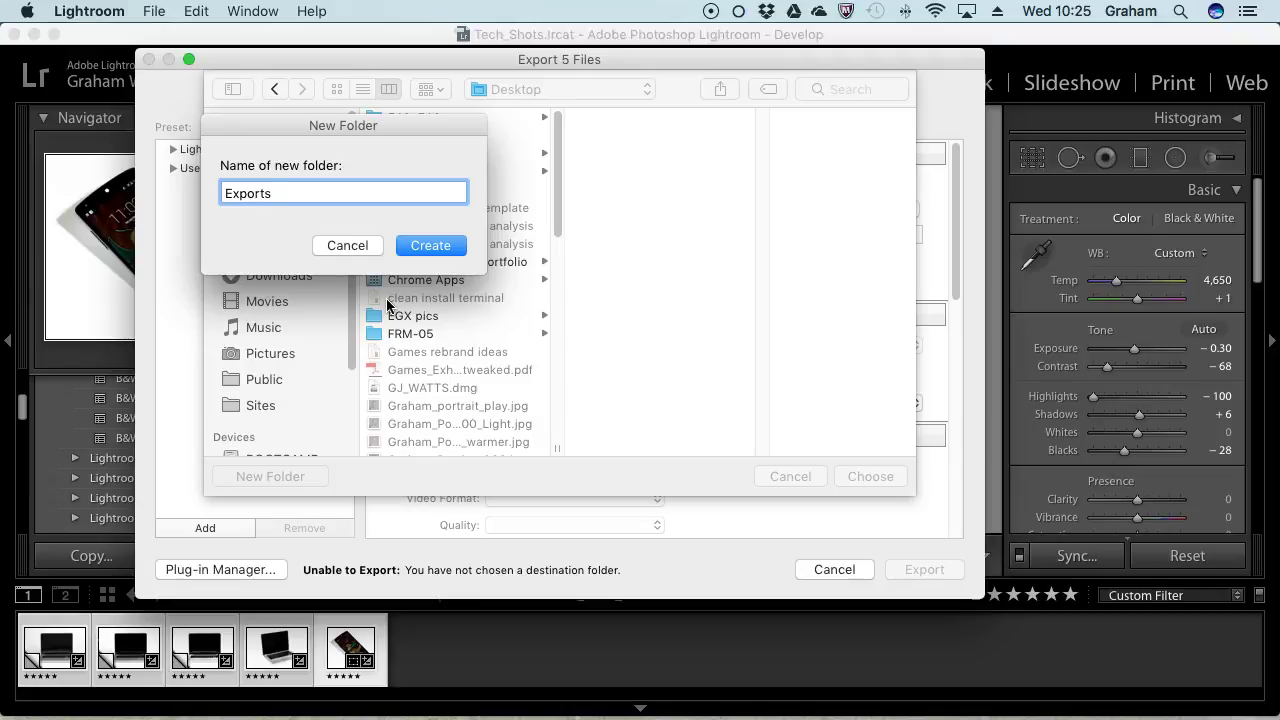
click(427, 245)
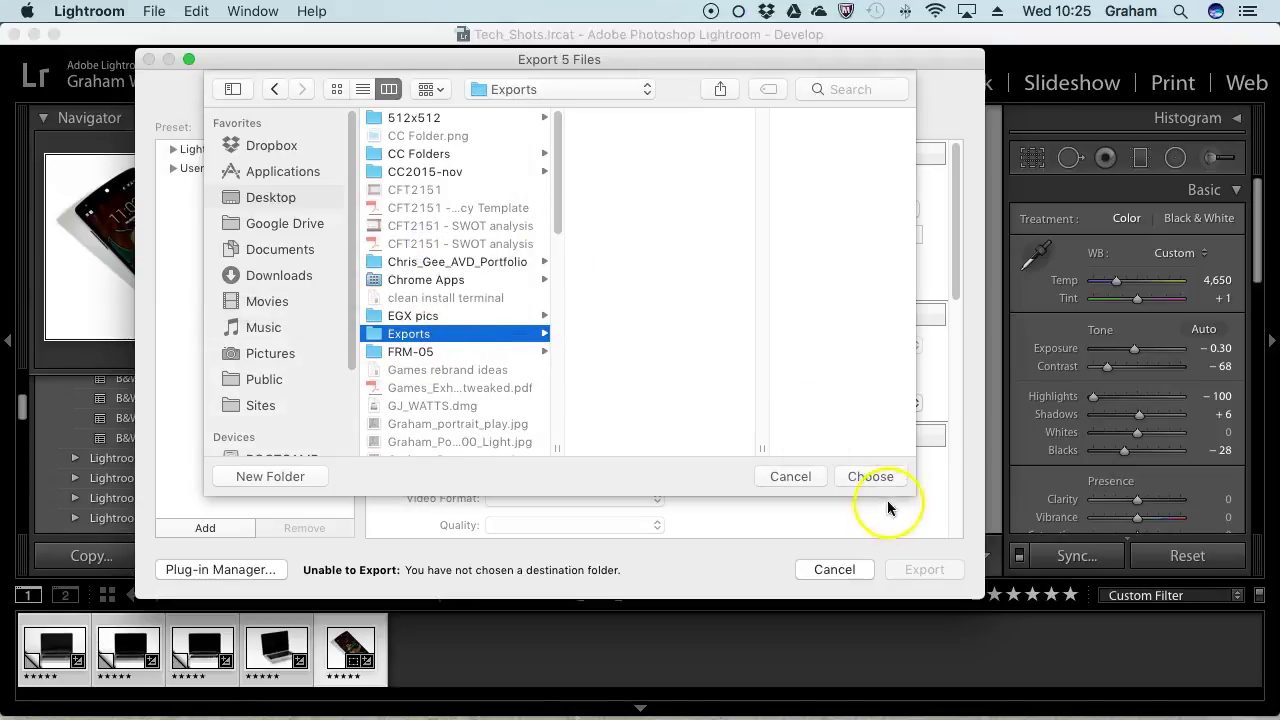
click(870, 478)
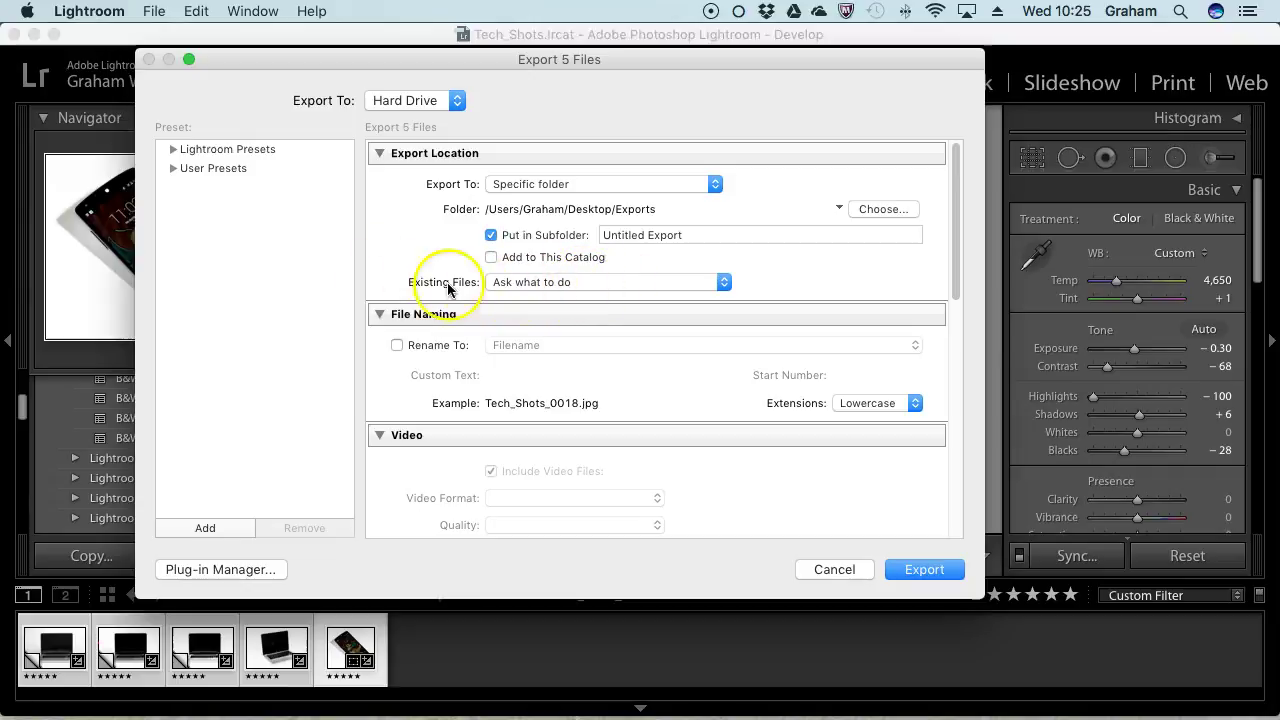
Step: Leave existing-file handling at 'Ask what to do' and collapse the Export Location section
click(601, 288)
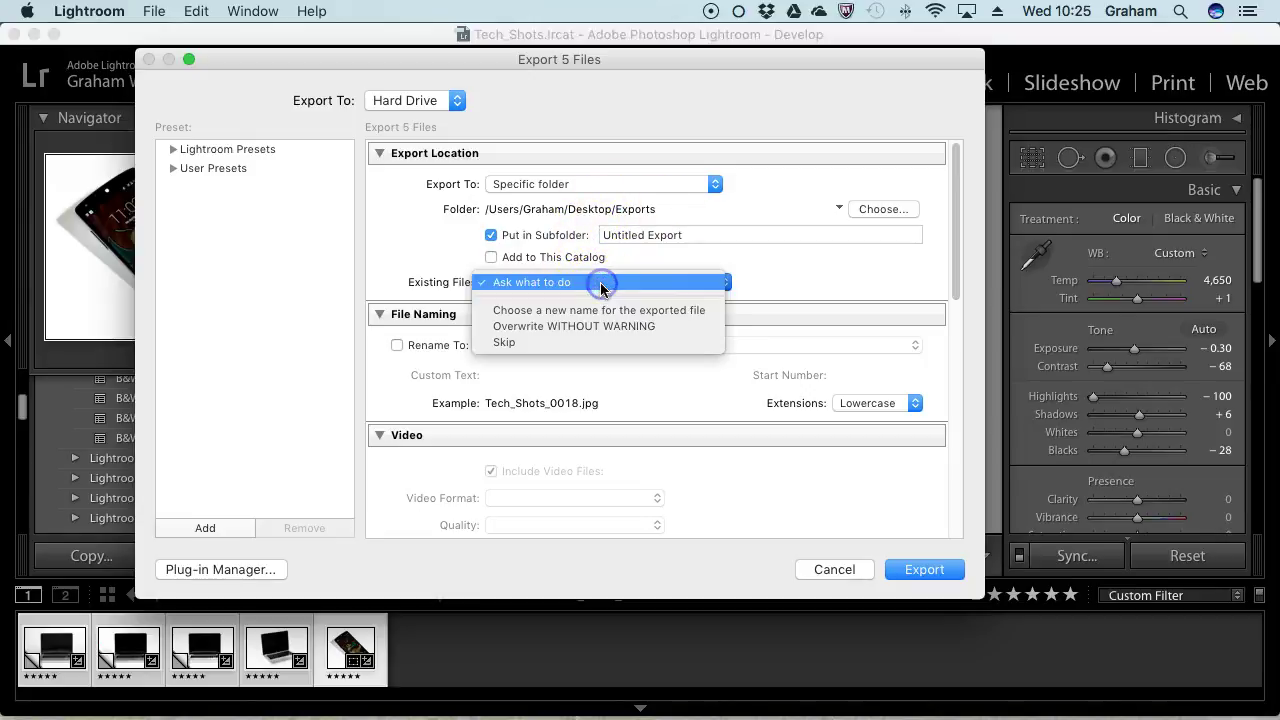
click(782, 277)
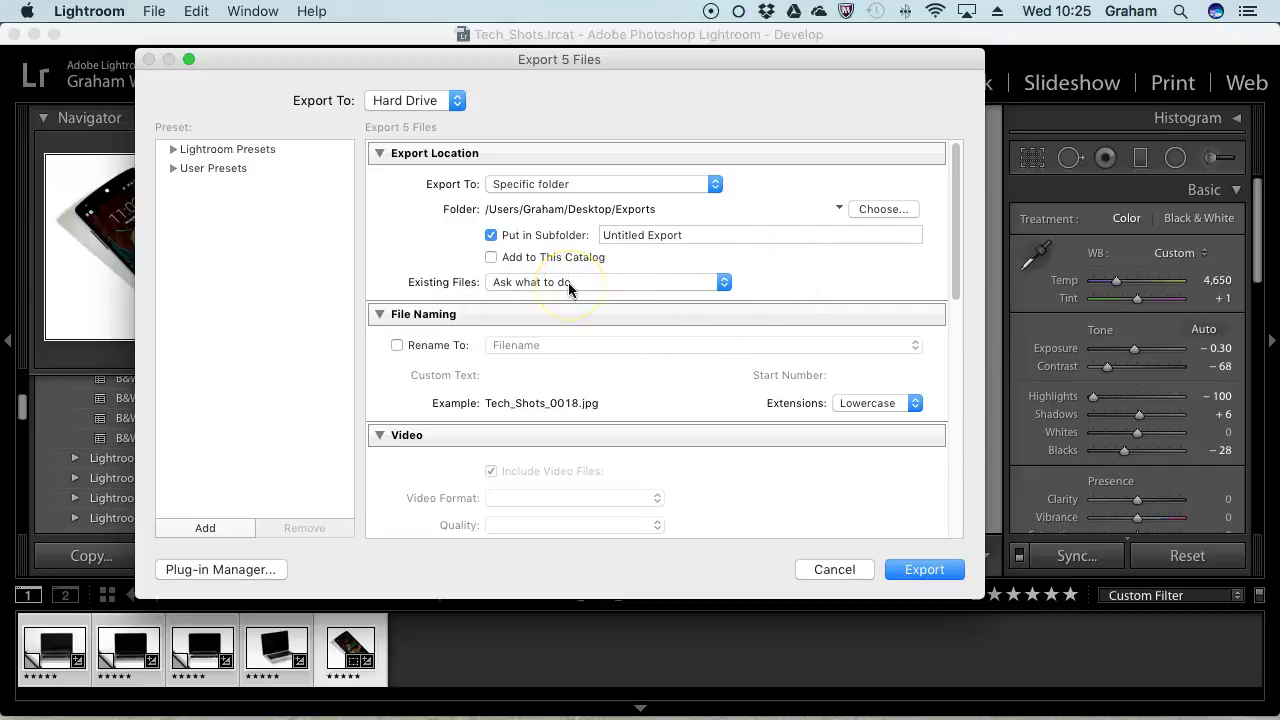
click(379, 154)
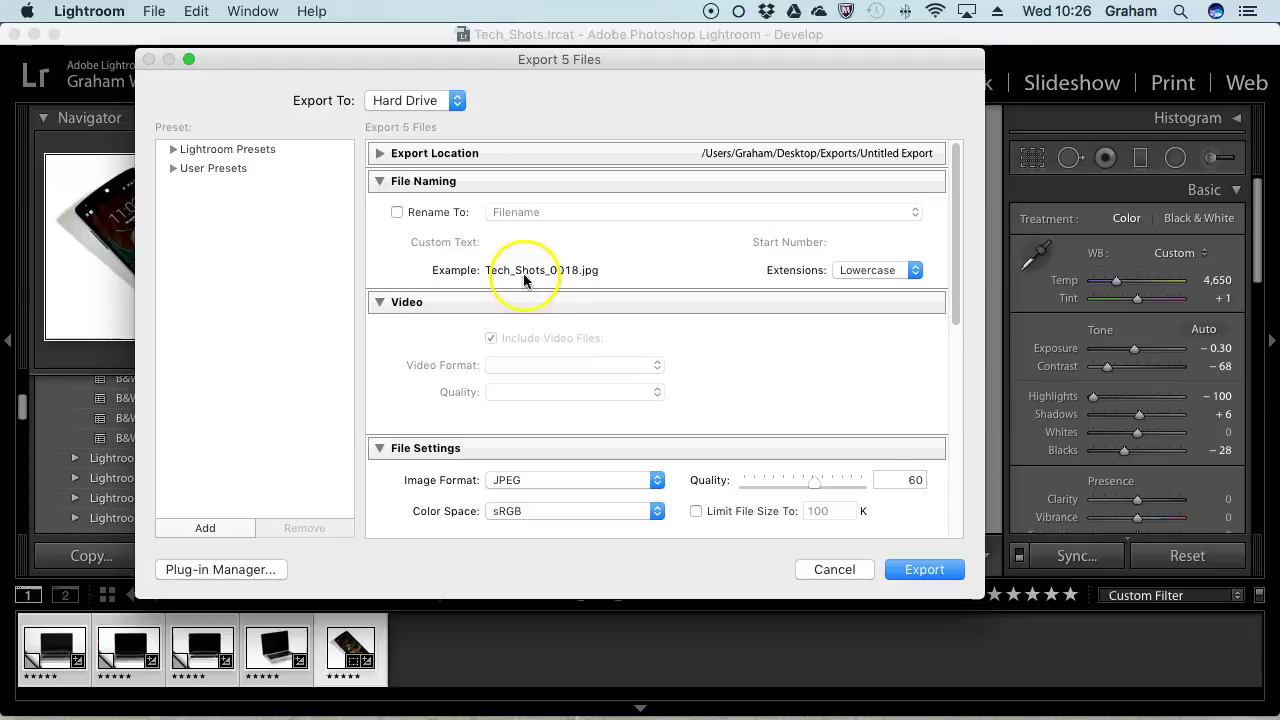
Step: Enable Rename To with Custom Name - Sequence, custom text 'Tech_Shots_' and start number 1
click(398, 212)
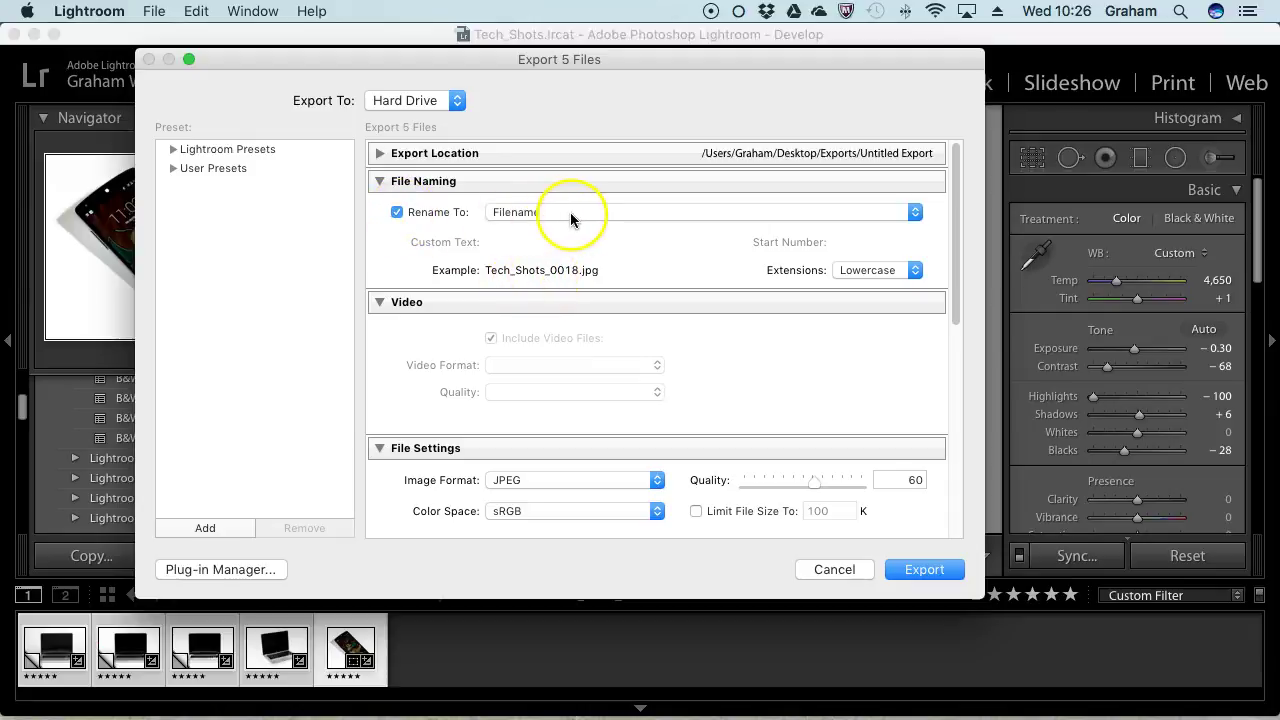
click(543, 213)
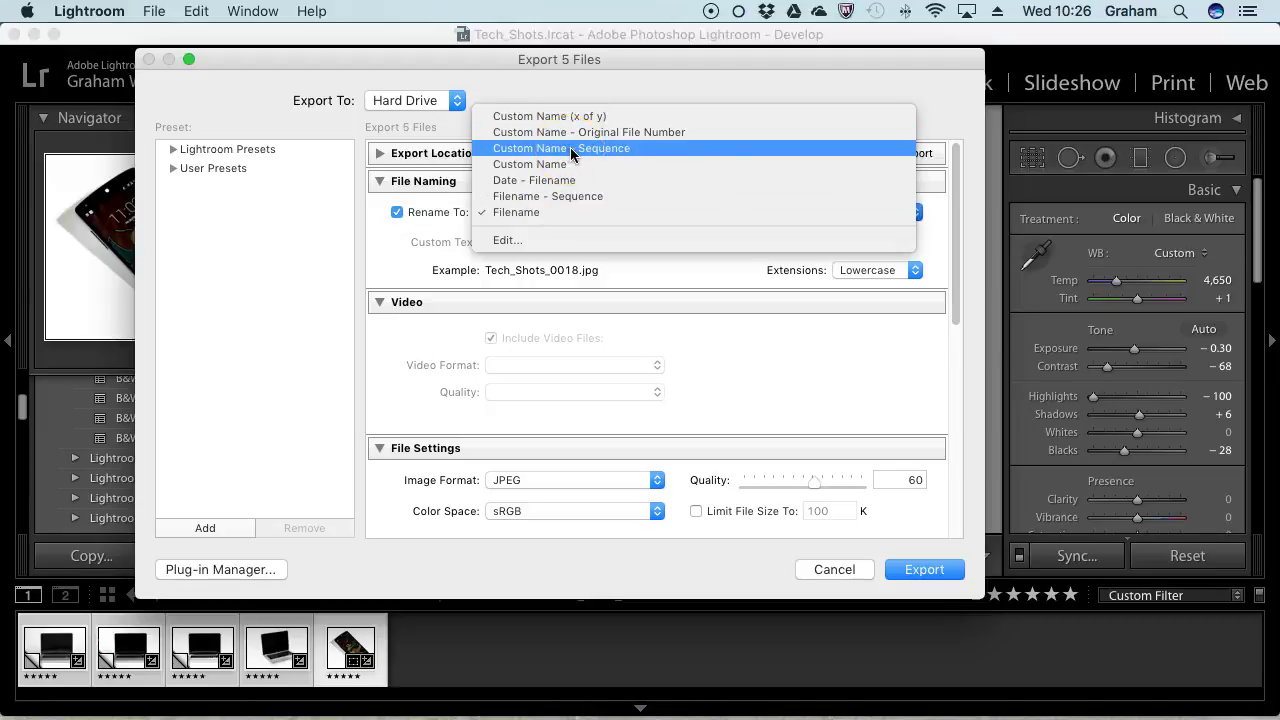
click(603, 152)
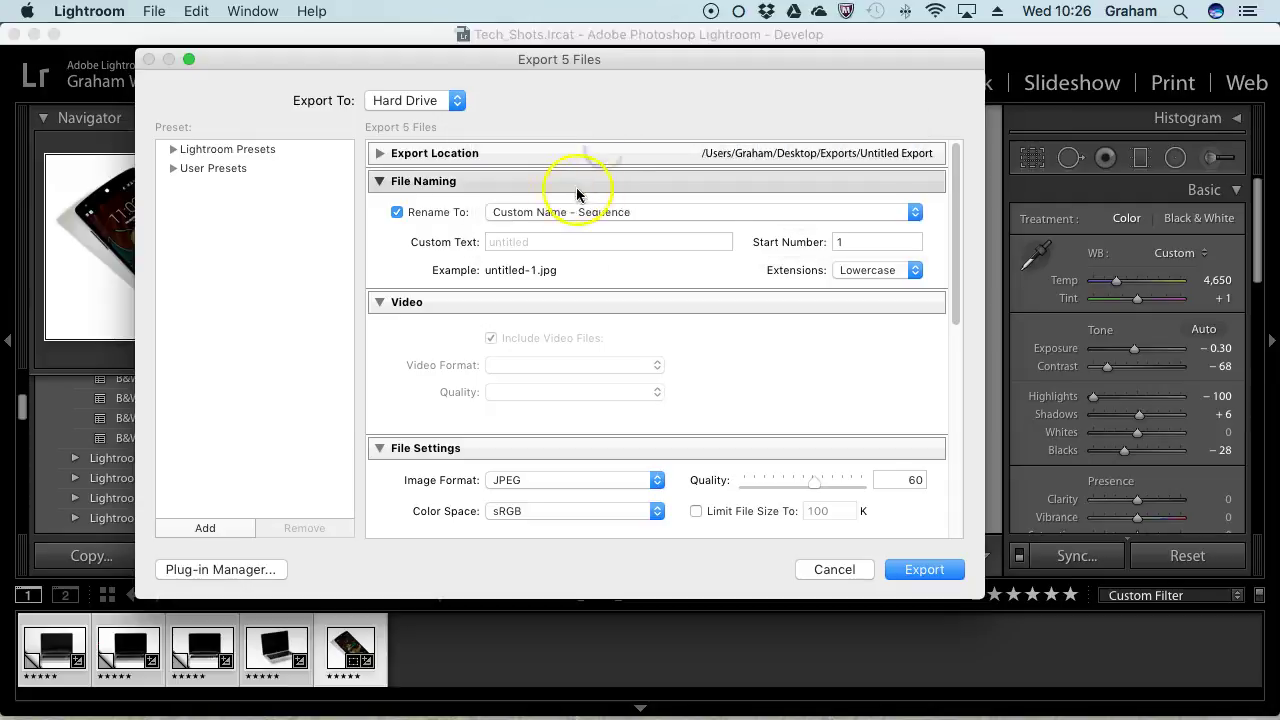
click(527, 242)
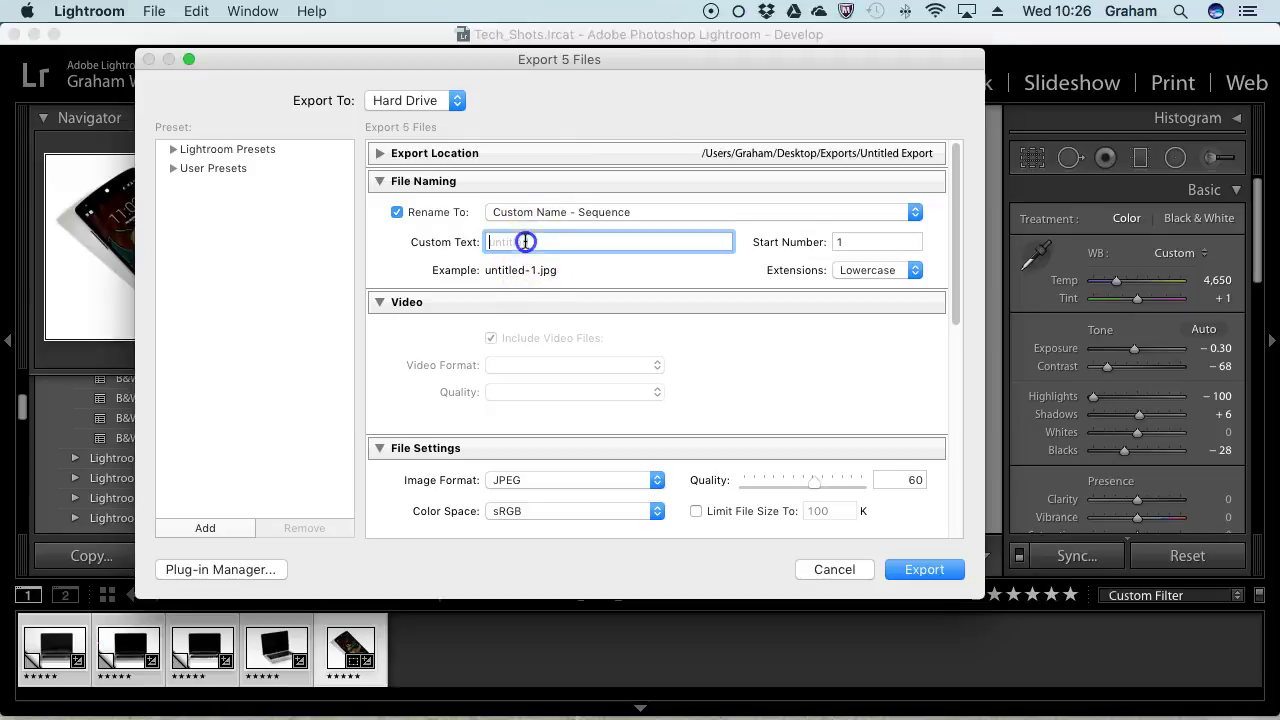
text(Te)
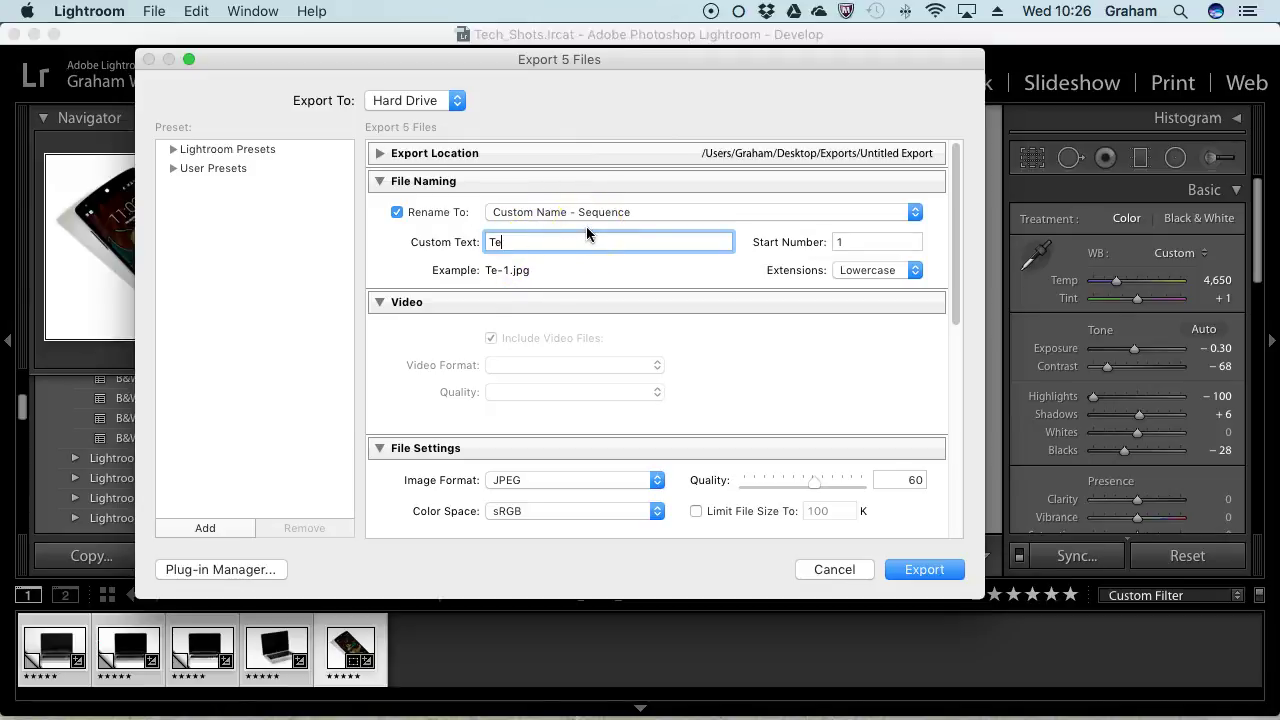
text(ch_Shots_)
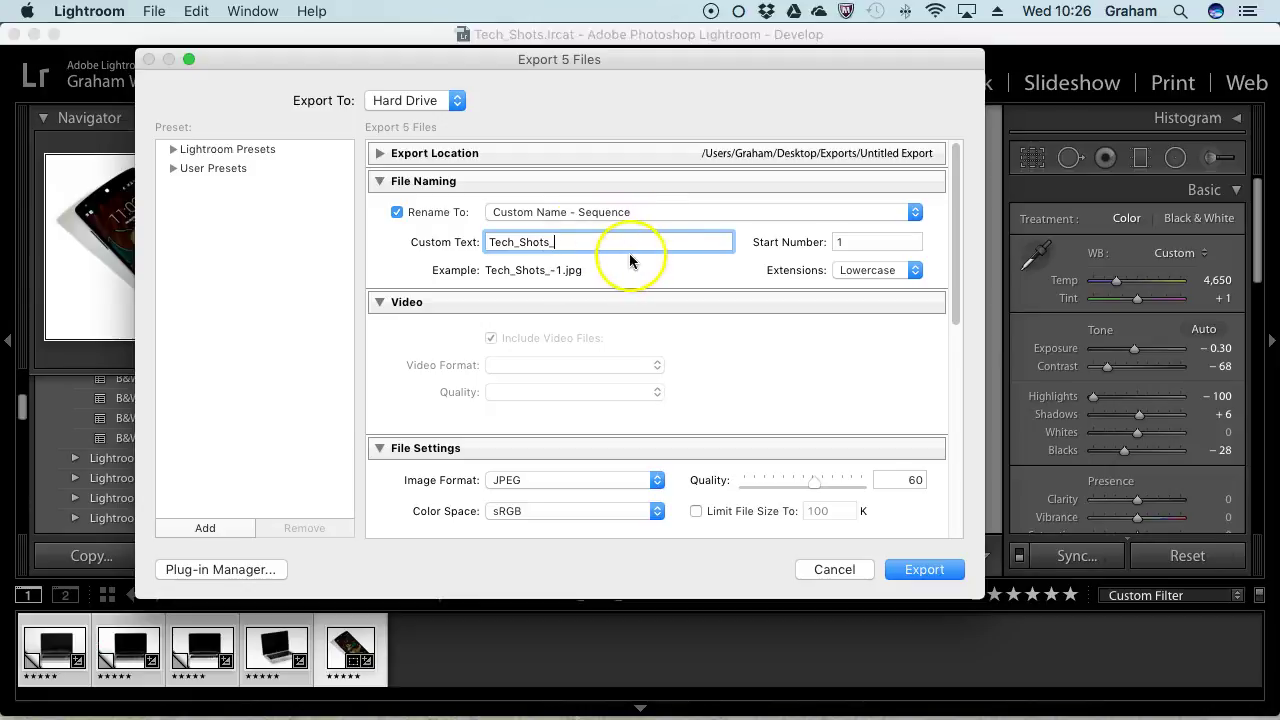
click(860, 244)
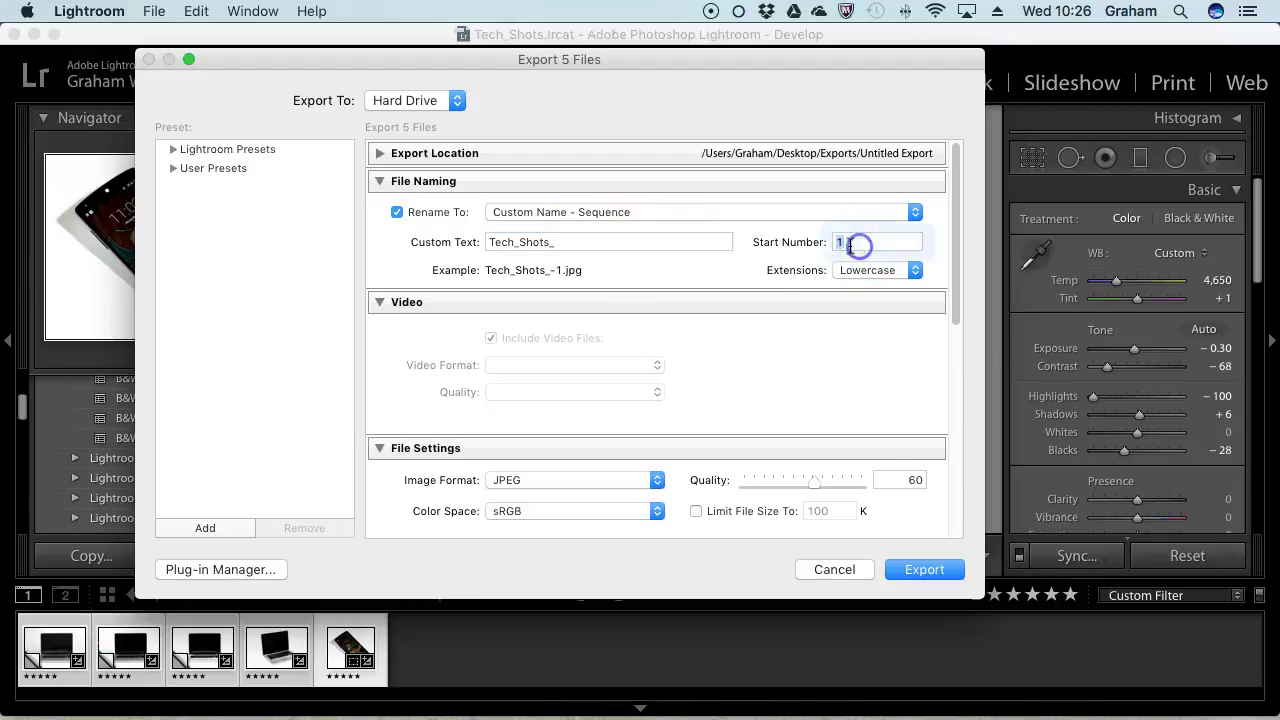
click(773, 212)
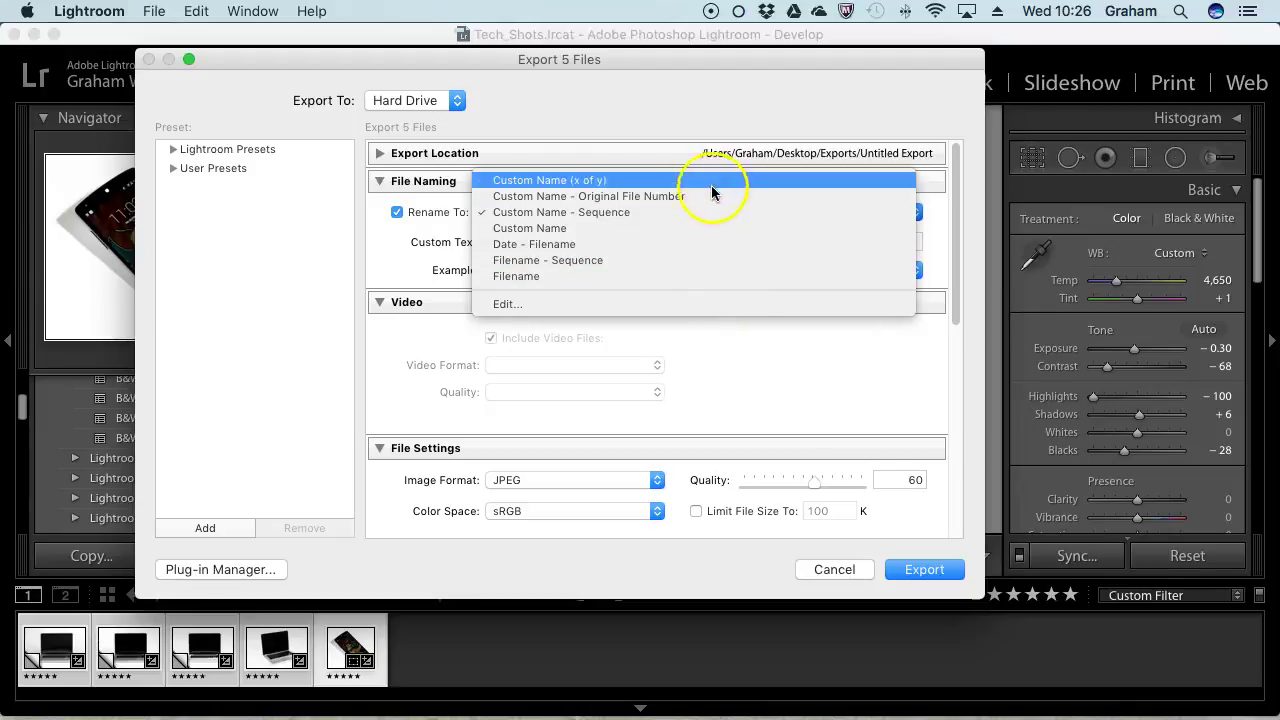
Step: In the filename template editor, remove the dash and insert a three-digit Sequence # (001) token
click(680, 304)
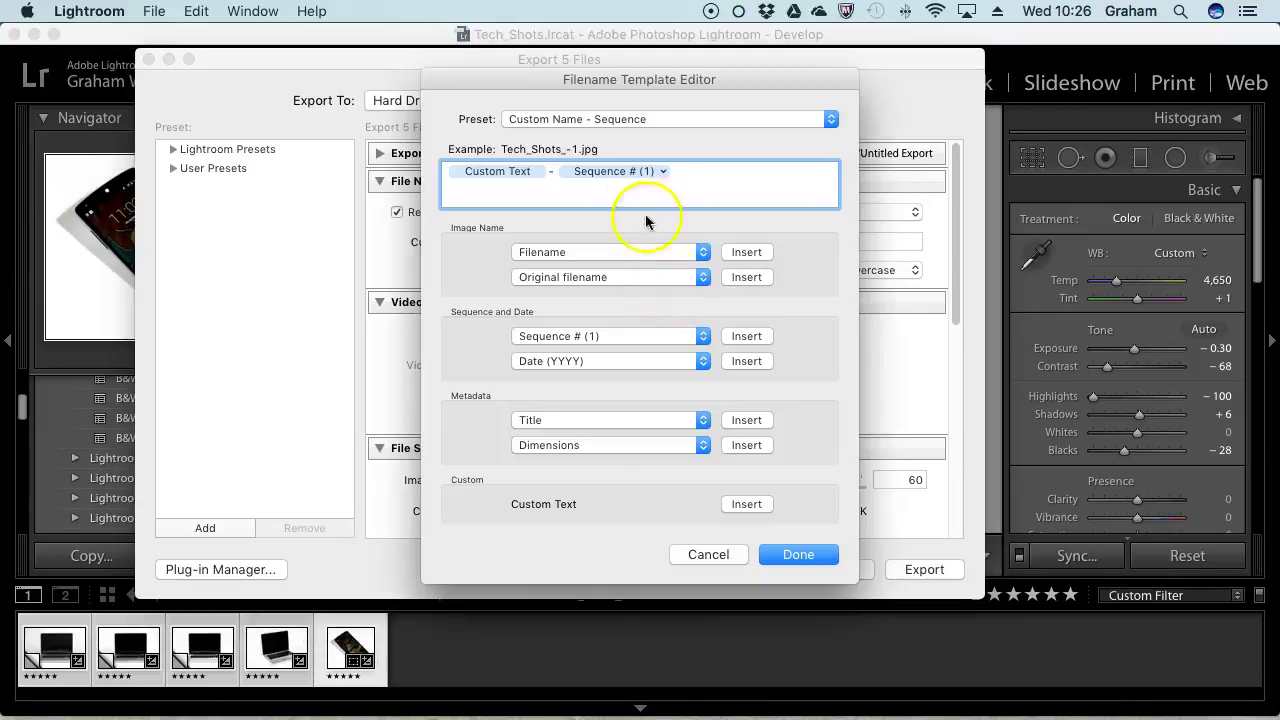
drag(555, 178, 563, 171)
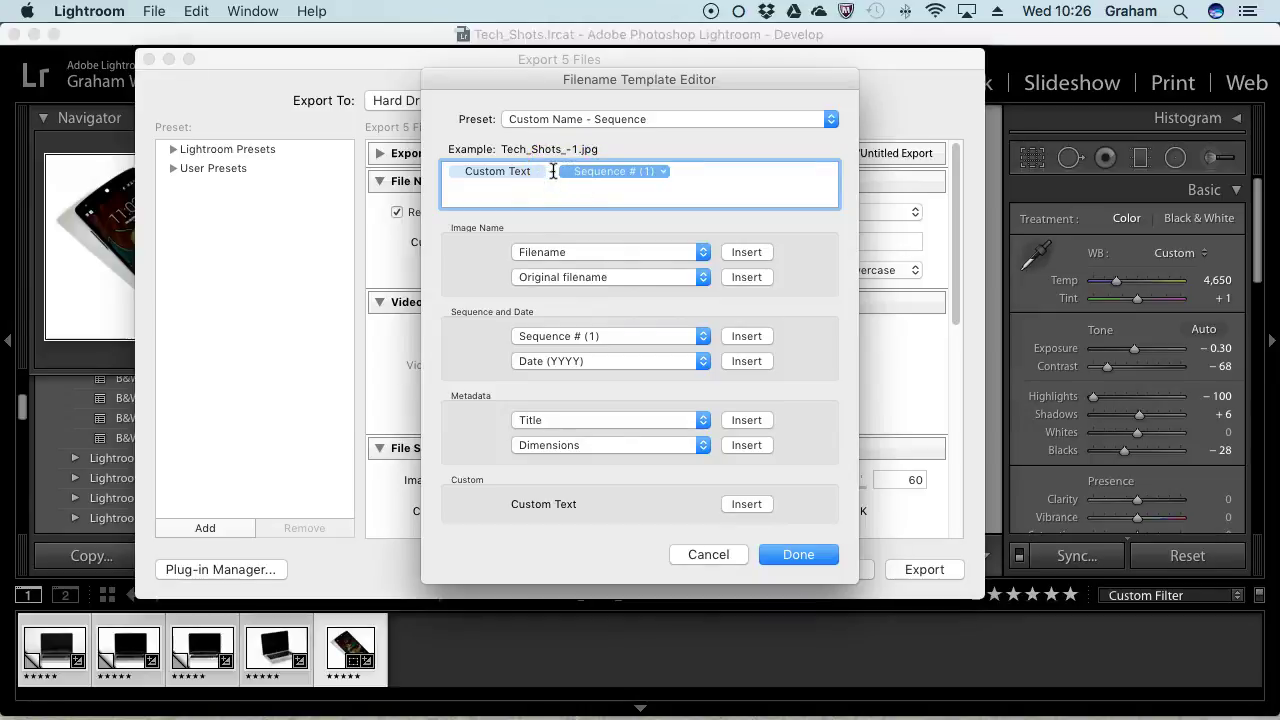
click(552, 172)
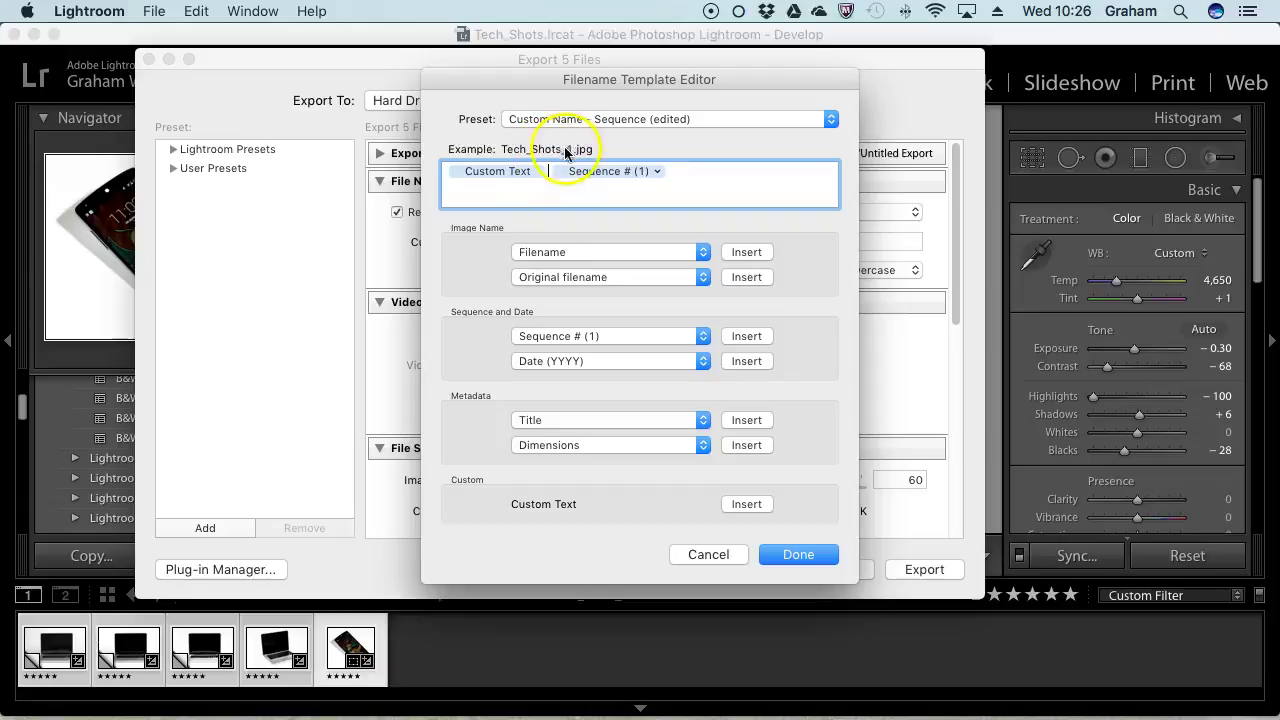
click(648, 336)
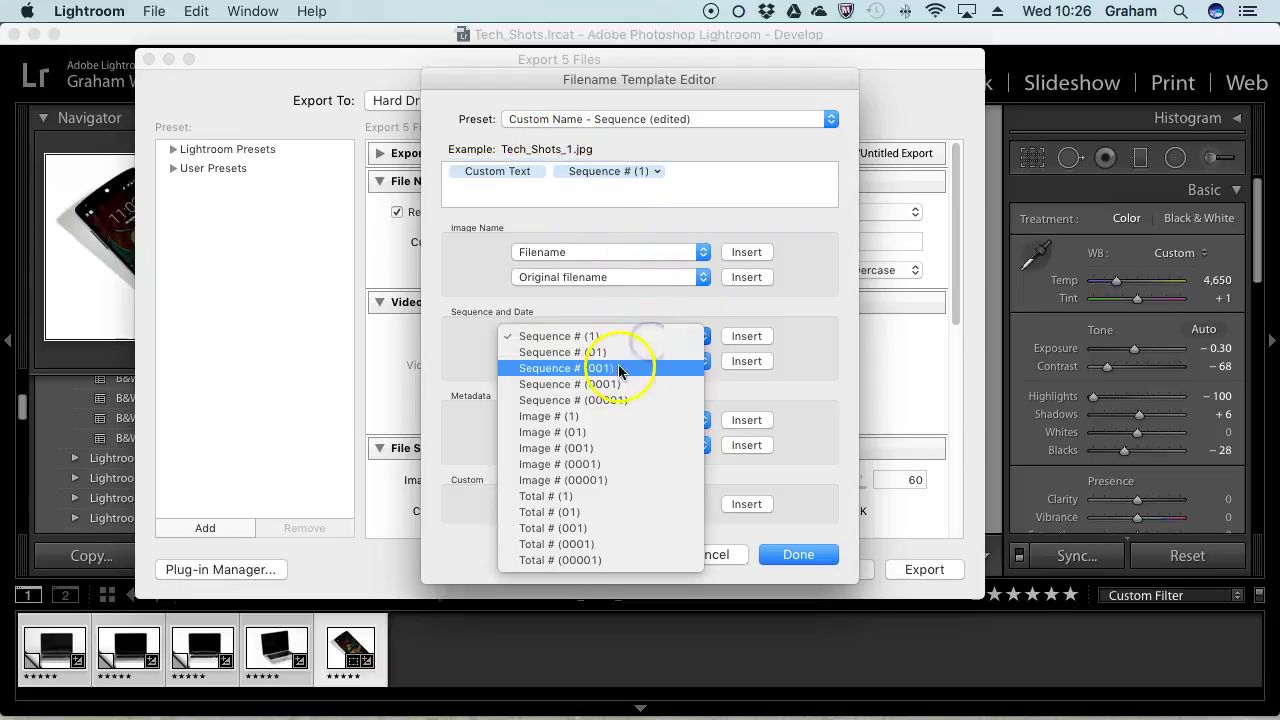
click(618, 370)
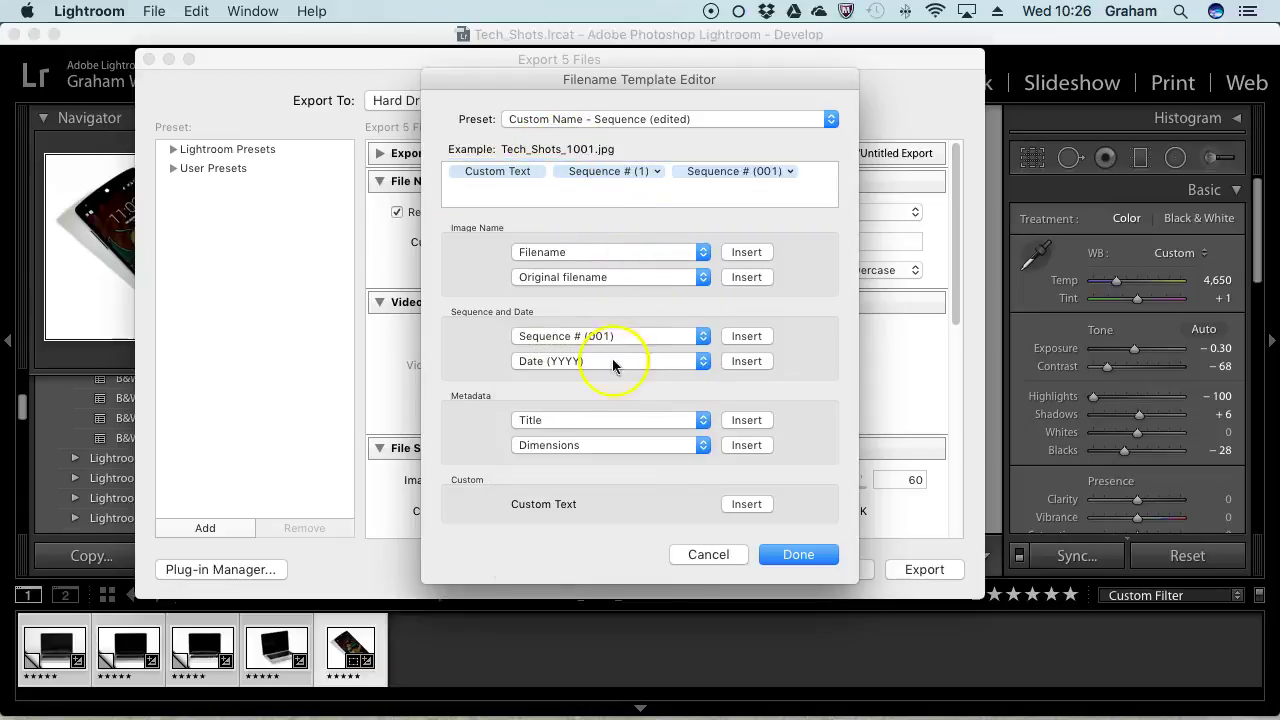
click(622, 341)
click(612, 318)
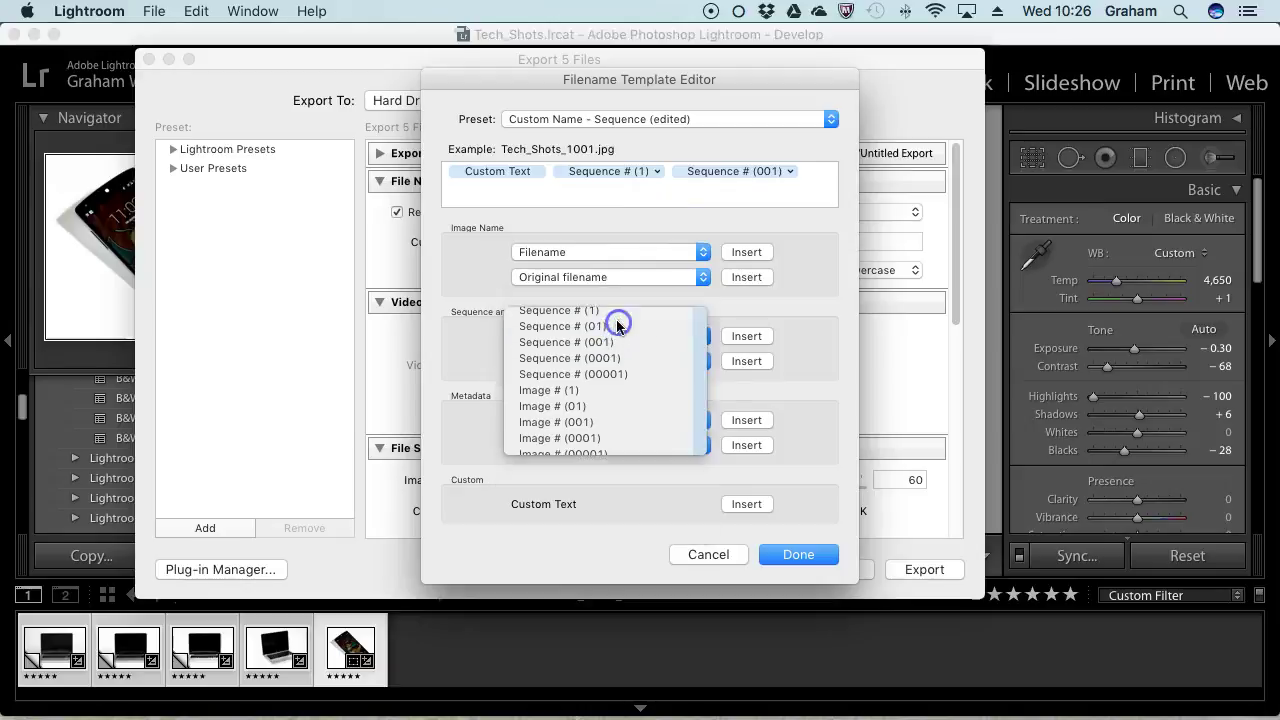
Step: Delete the leftover single- and two-digit sequence tokens and apply the Tech_Shots_001 template
click(657, 171)
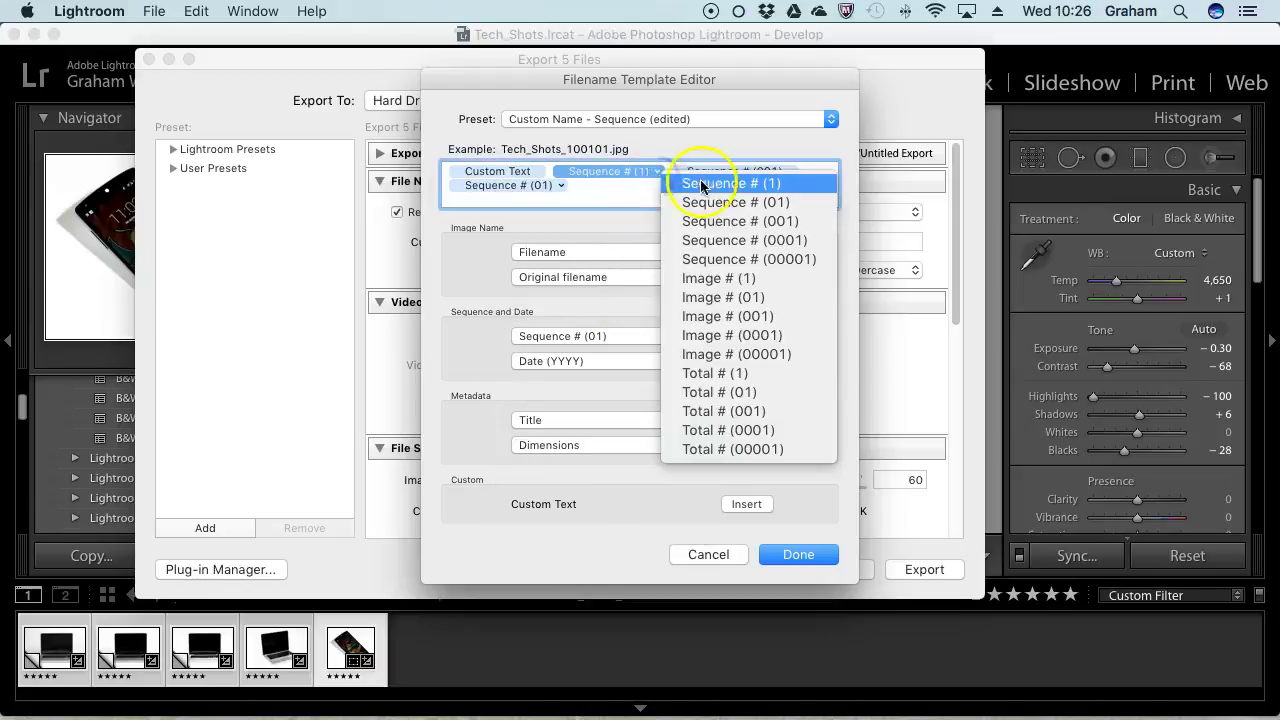
click(618, 174)
key(BackSpace)
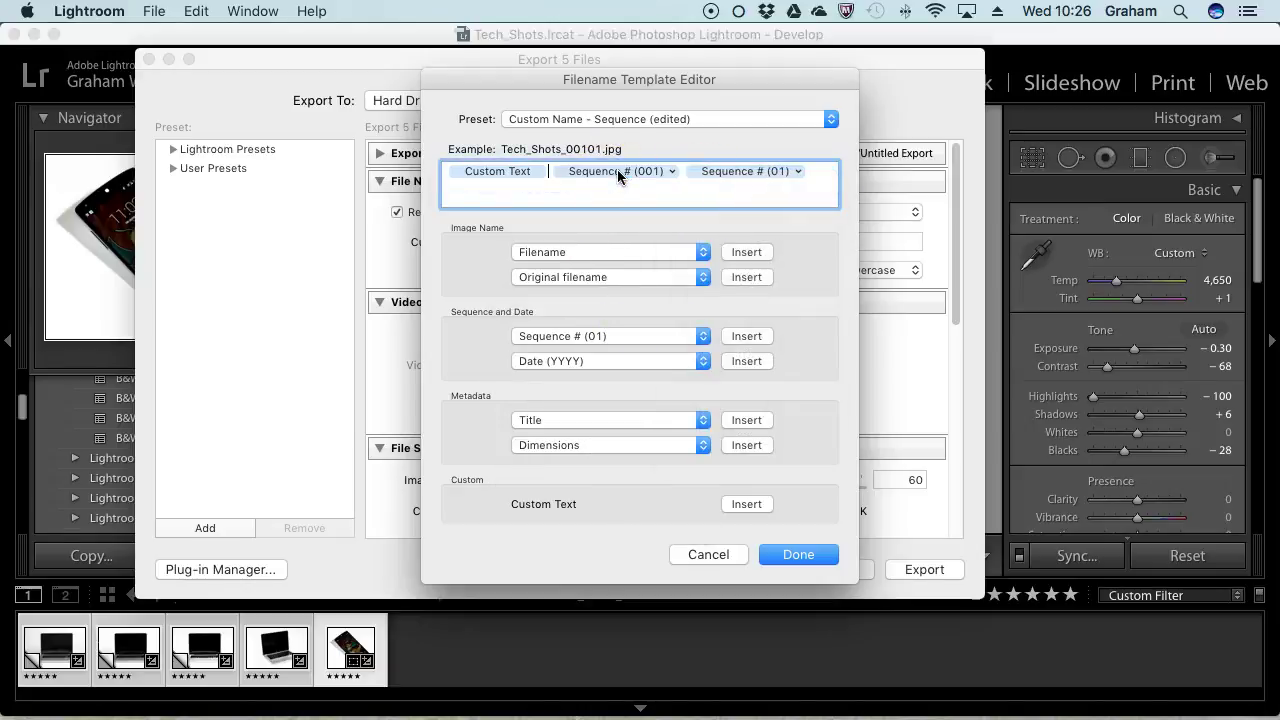
click(767, 174)
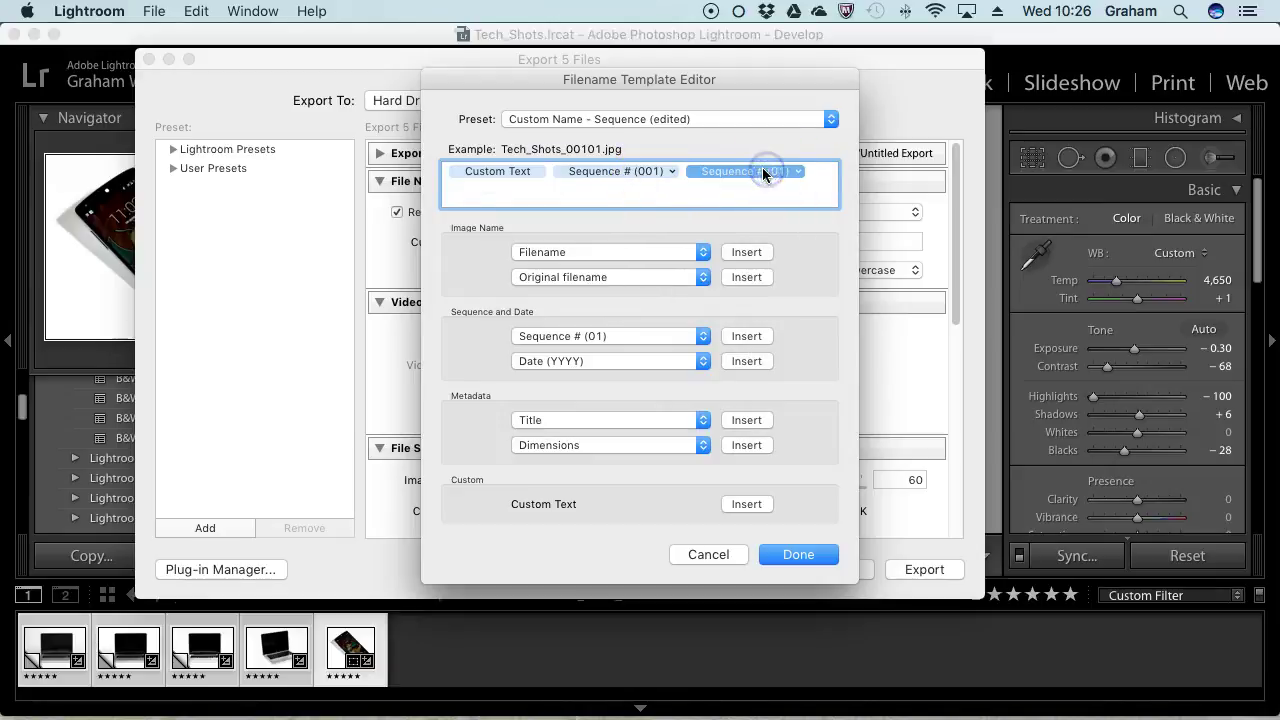
key(BackSpace)
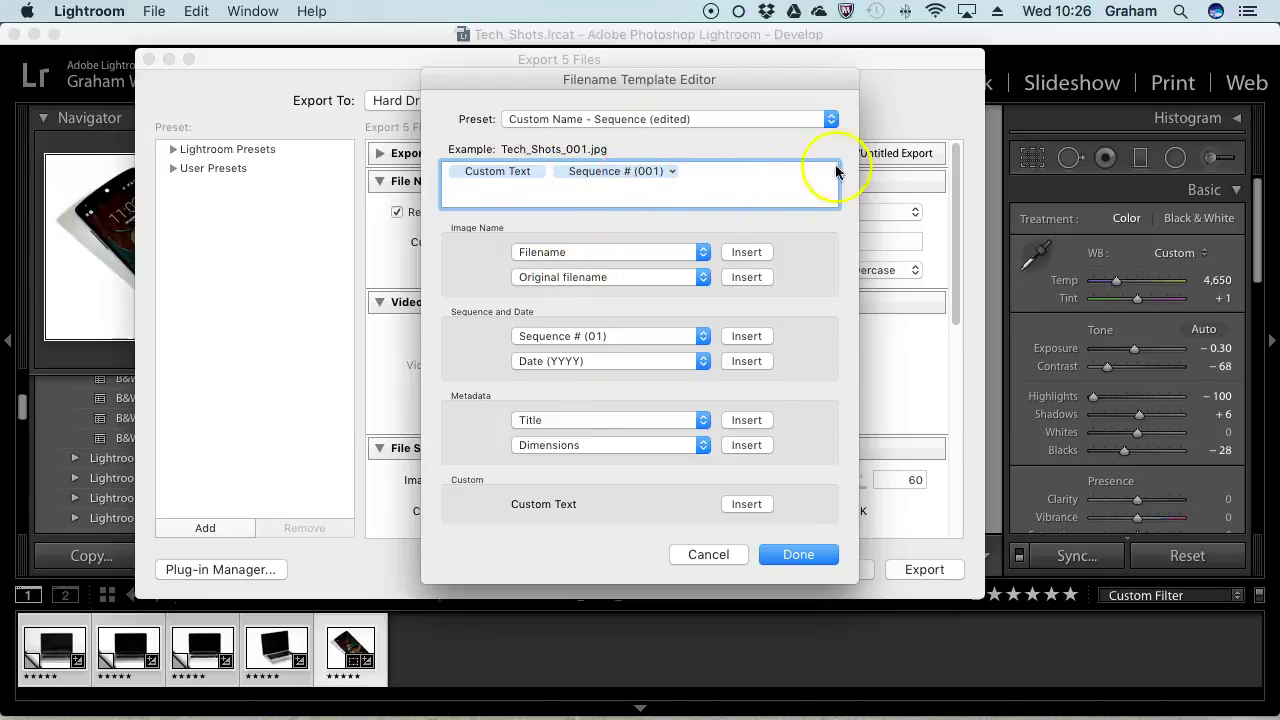
click(704, 117)
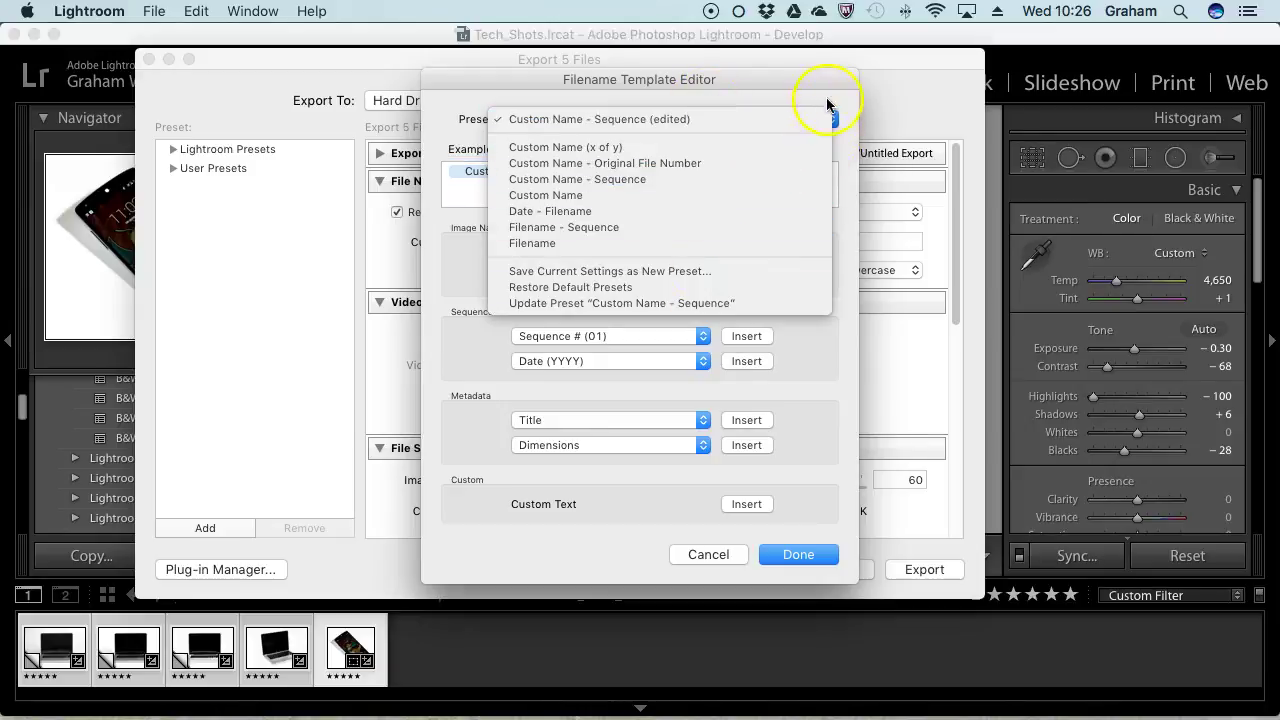
click(833, 95)
click(800, 555)
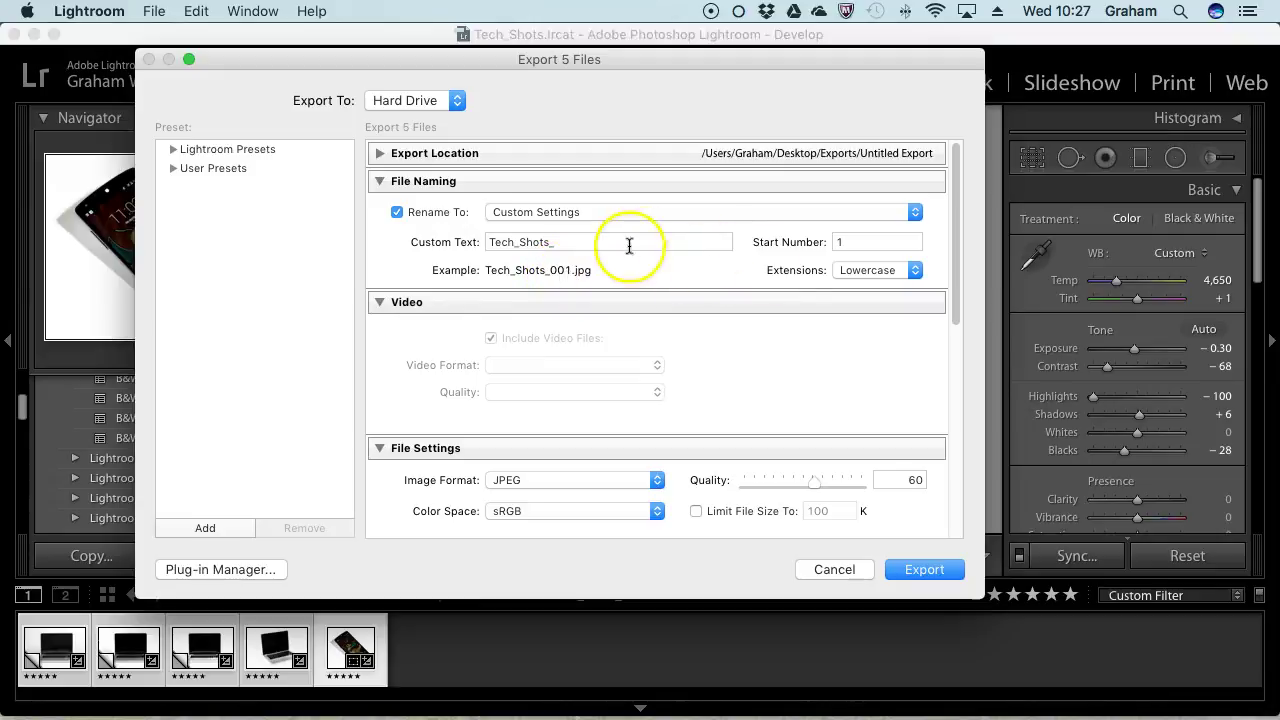
Step: Collapse the File Naming and Video sections and set the image format to TIFF
click(377, 181)
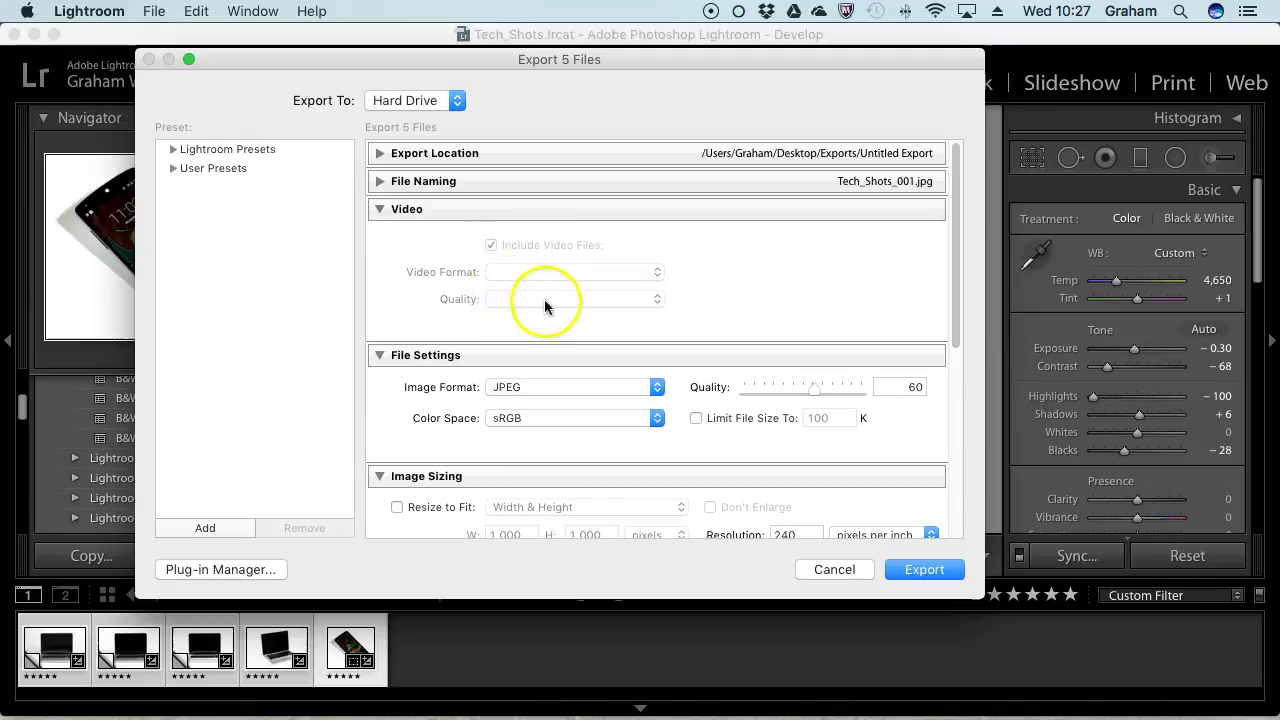
click(382, 210)
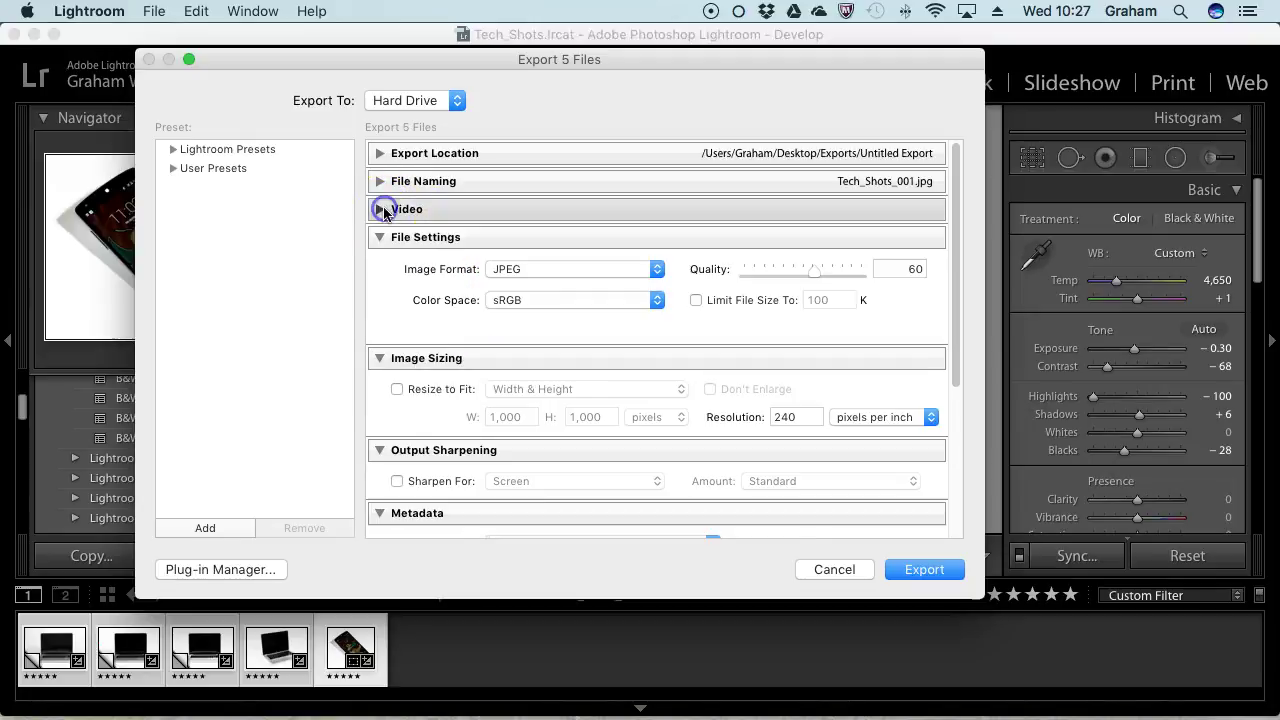
click(576, 269)
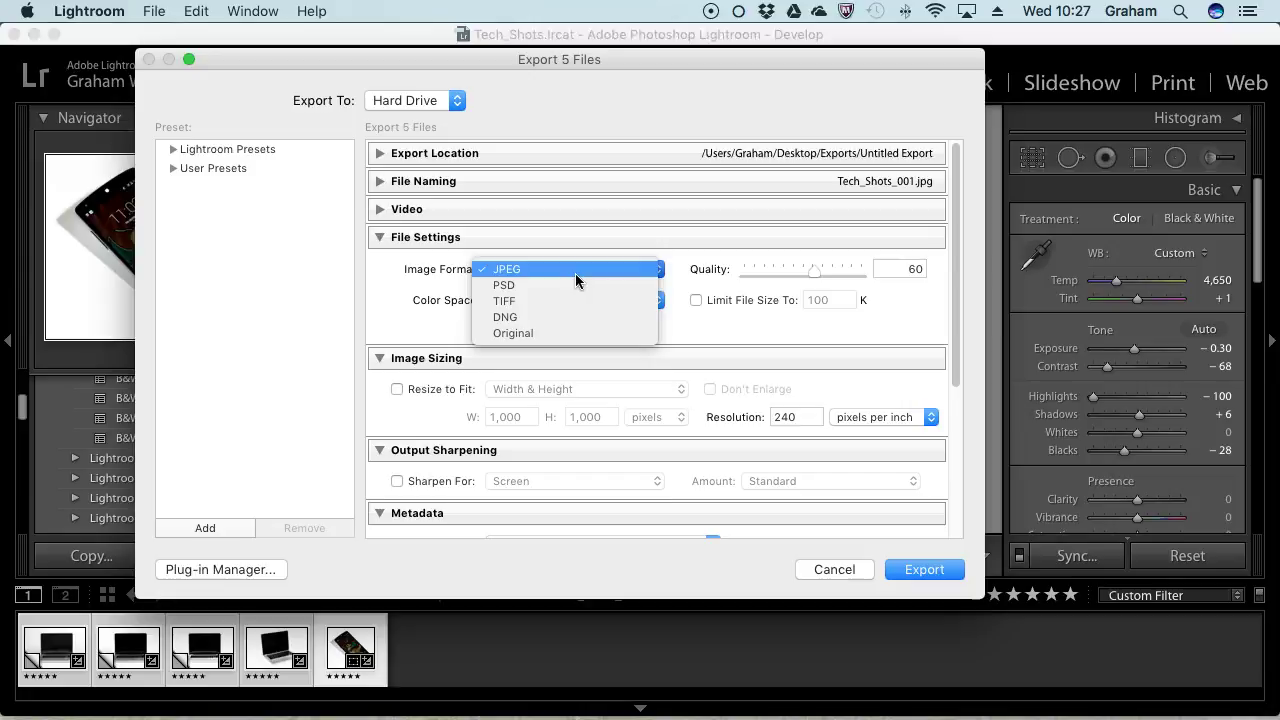
drag(575, 273, 516, 320)
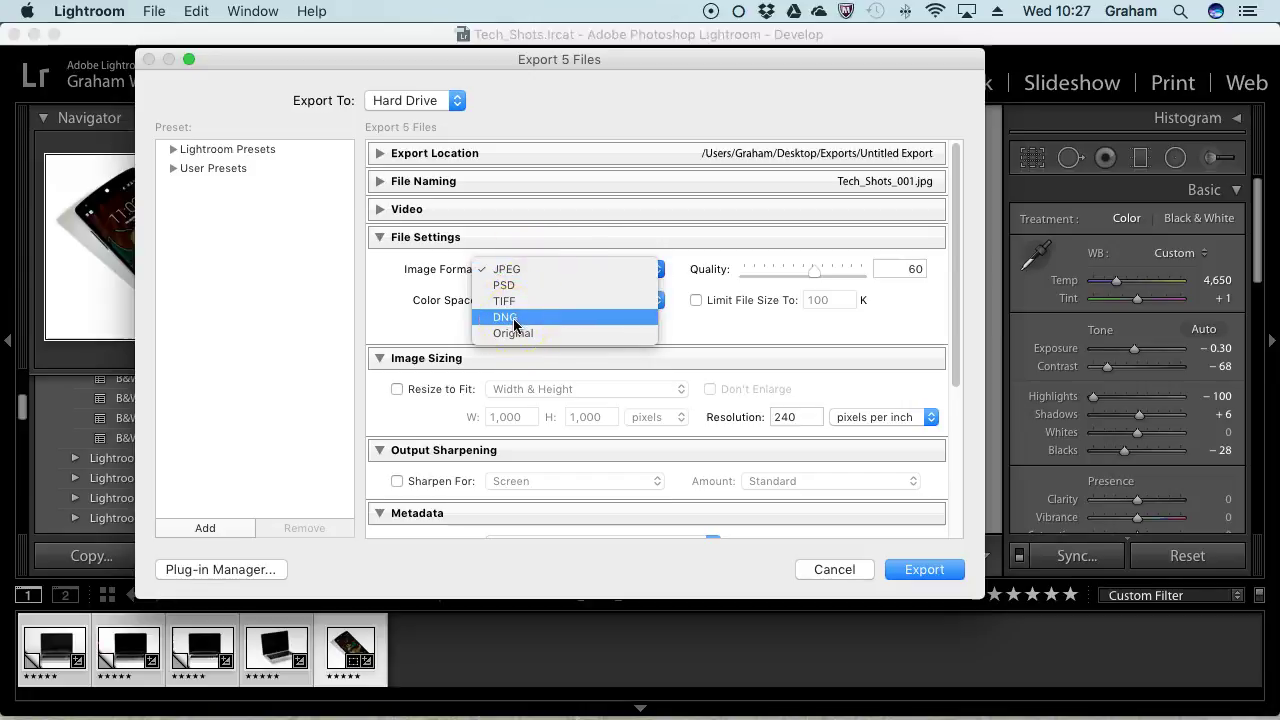
drag(514, 324, 505, 306)
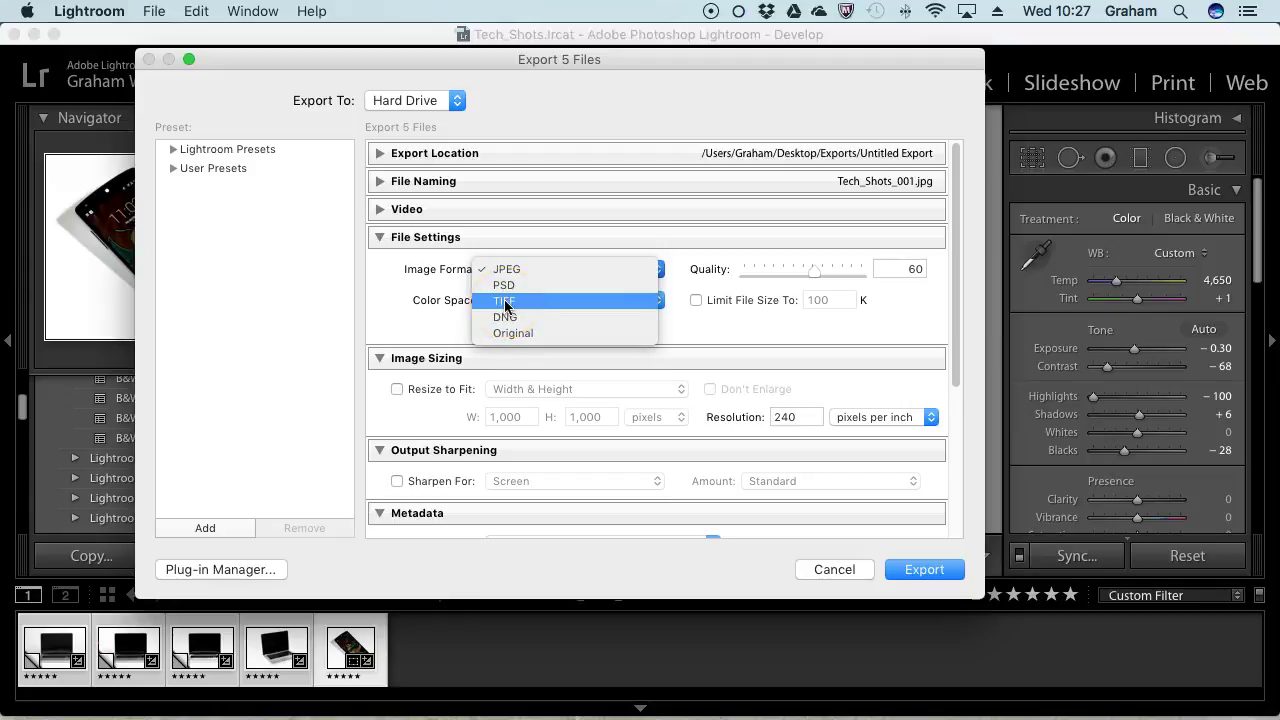
drag(500, 268, 511, 277)
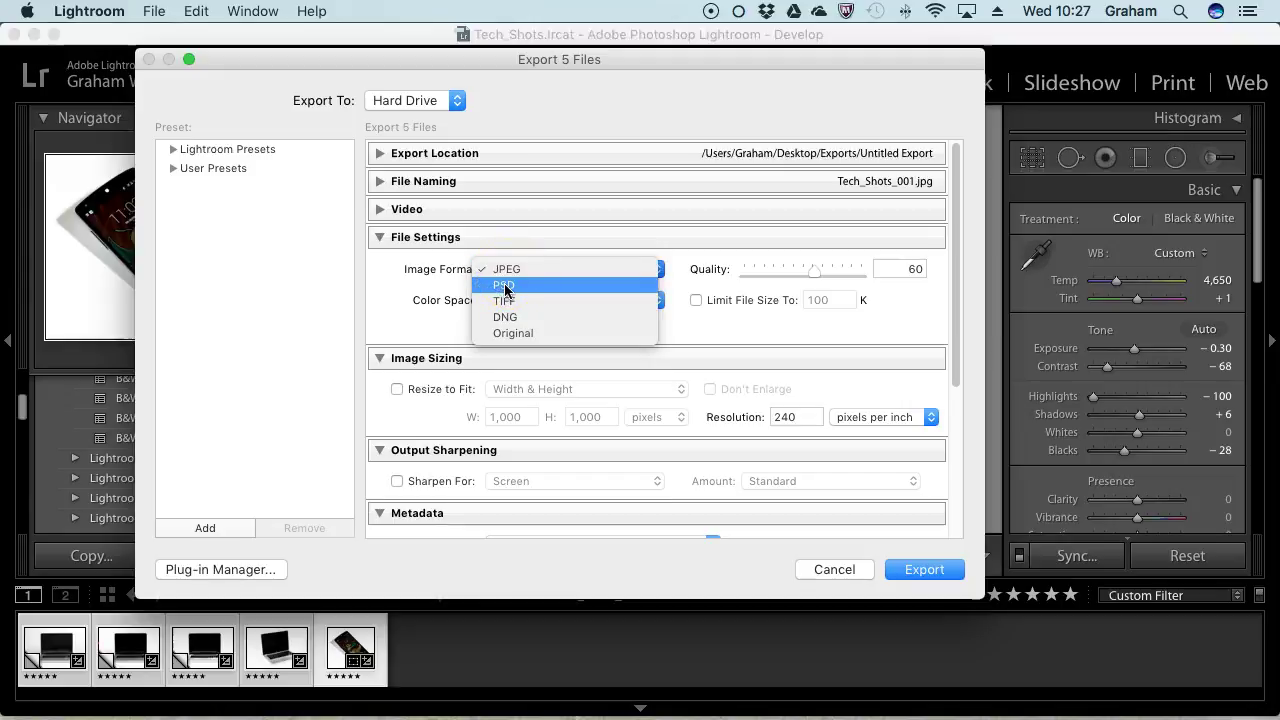
mouse_move(505, 289)
mouse_down()
mouse_move(517, 264)
mouse_move(521, 300)
mouse_up()
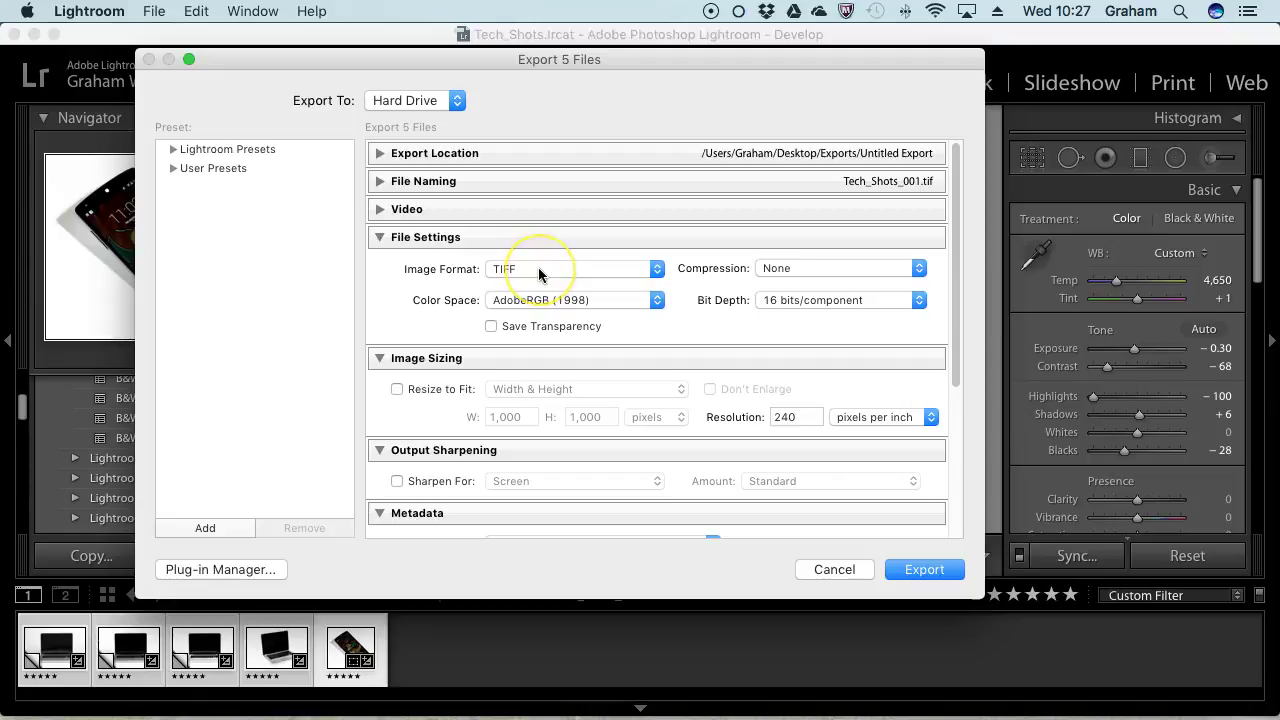
drag(538, 267, 520, 265)
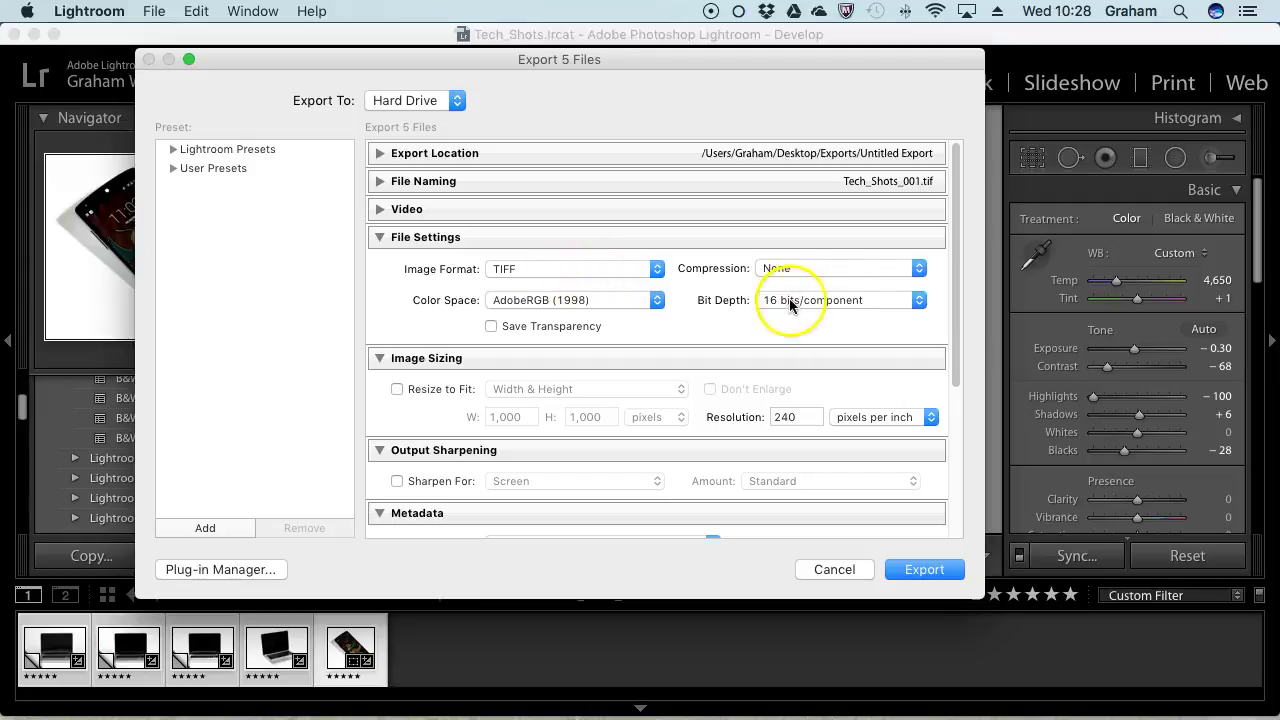
Step: Check the TIFF bit depth options, leaving 16 bits per component
click(834, 301)
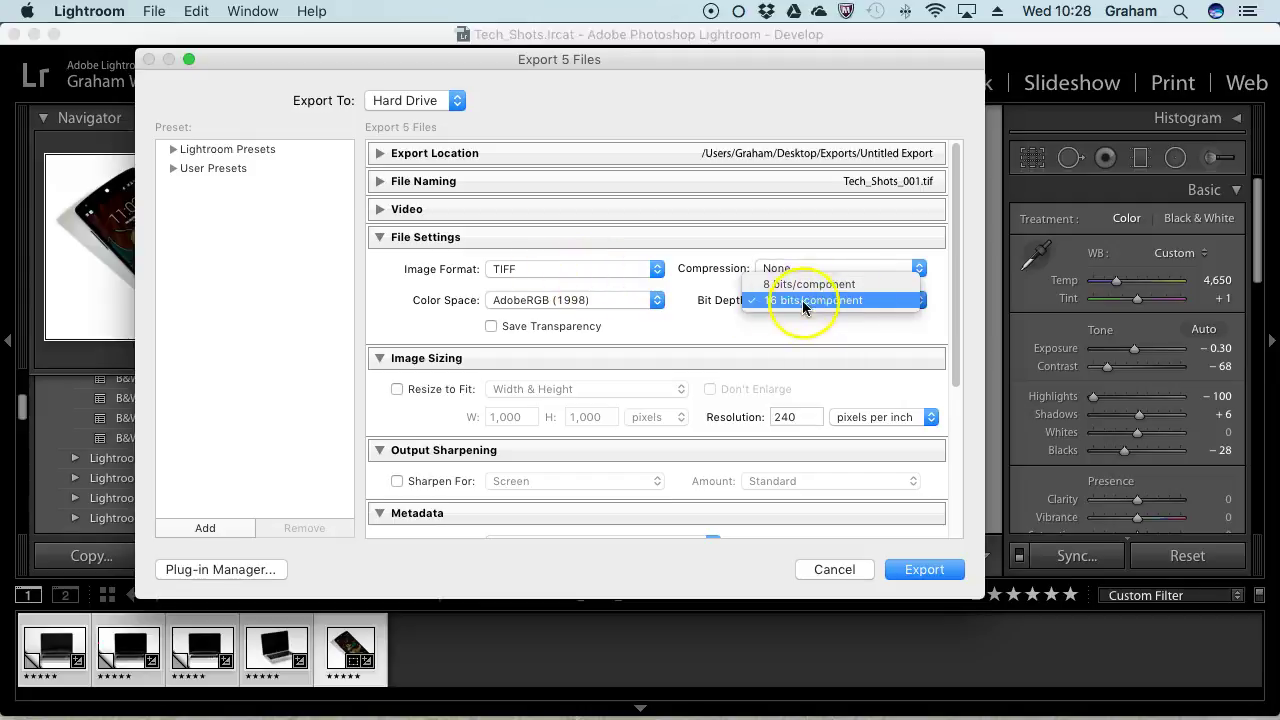
click(798, 302)
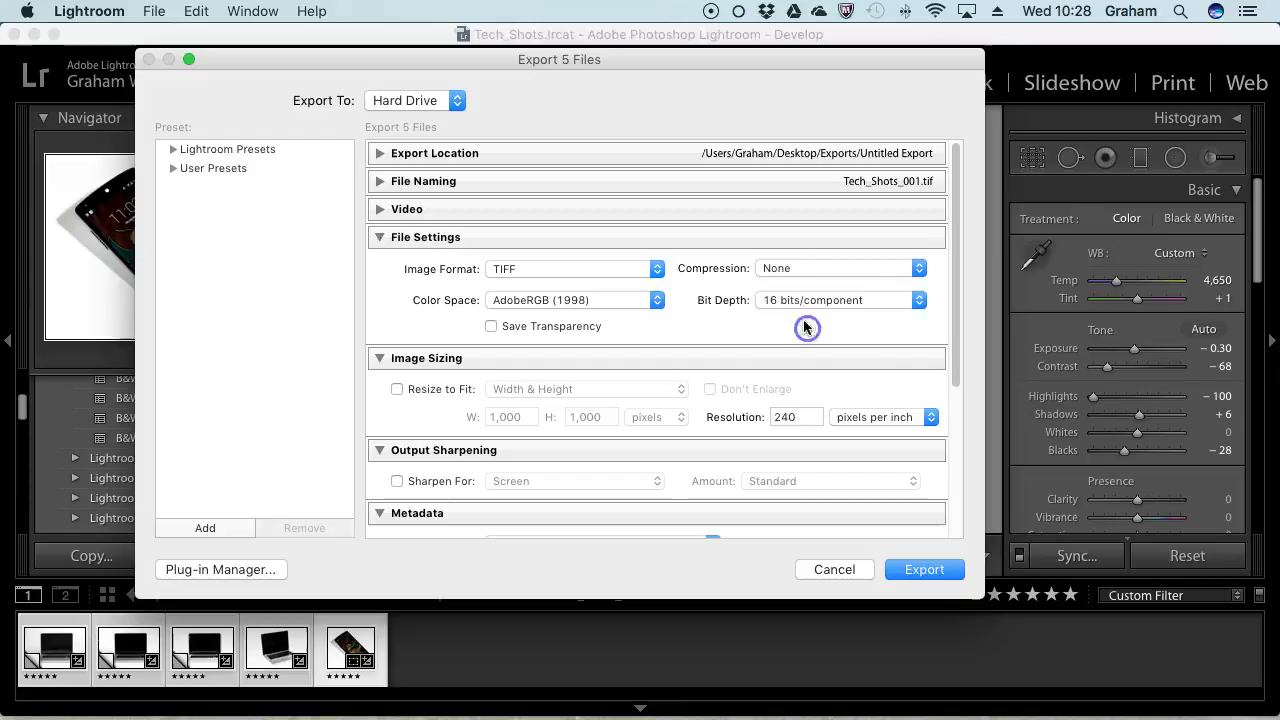
click(802, 300)
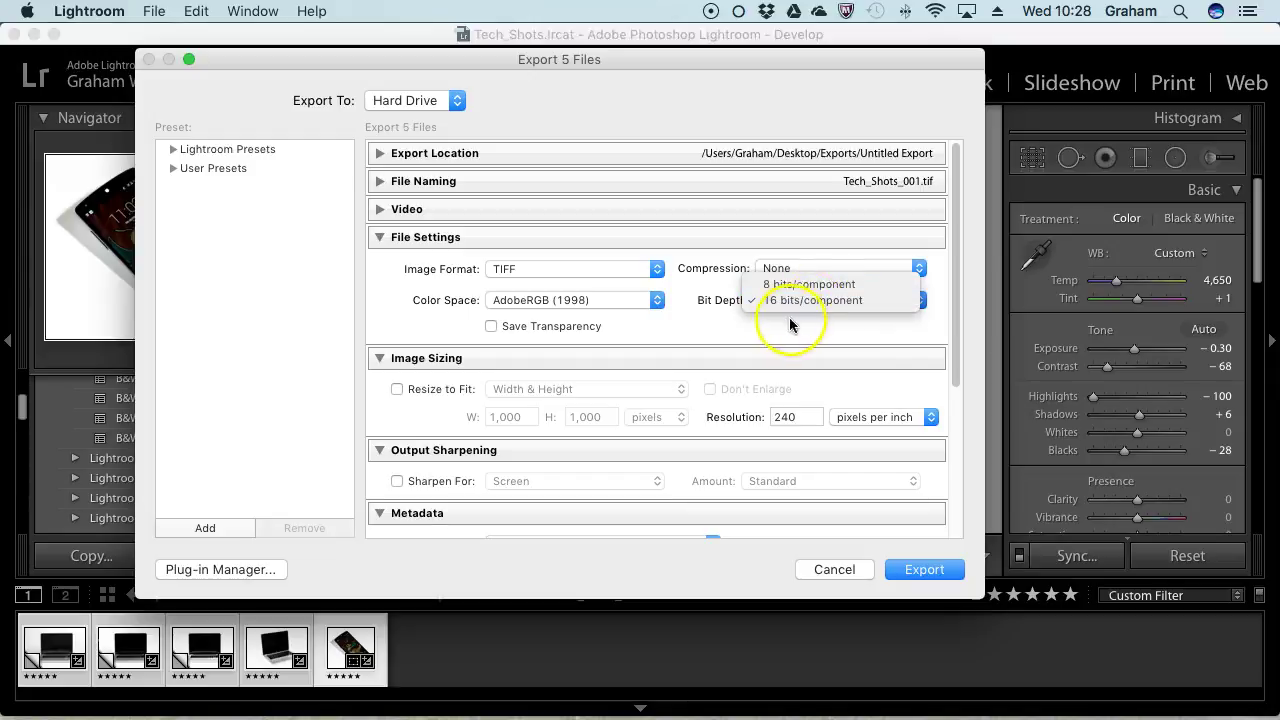
click(786, 324)
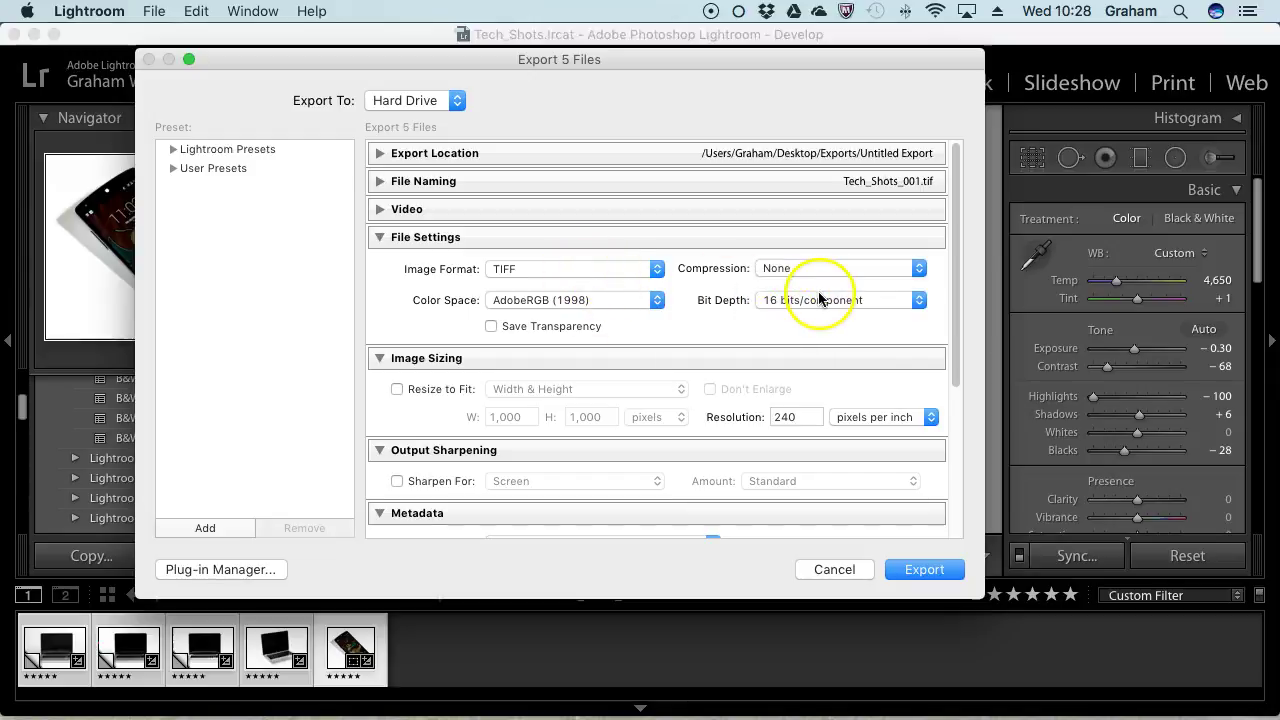
click(611, 268)
Step: Switch the format to JPEG, keep sRGB colour space, and set quality to 80
click(597, 239)
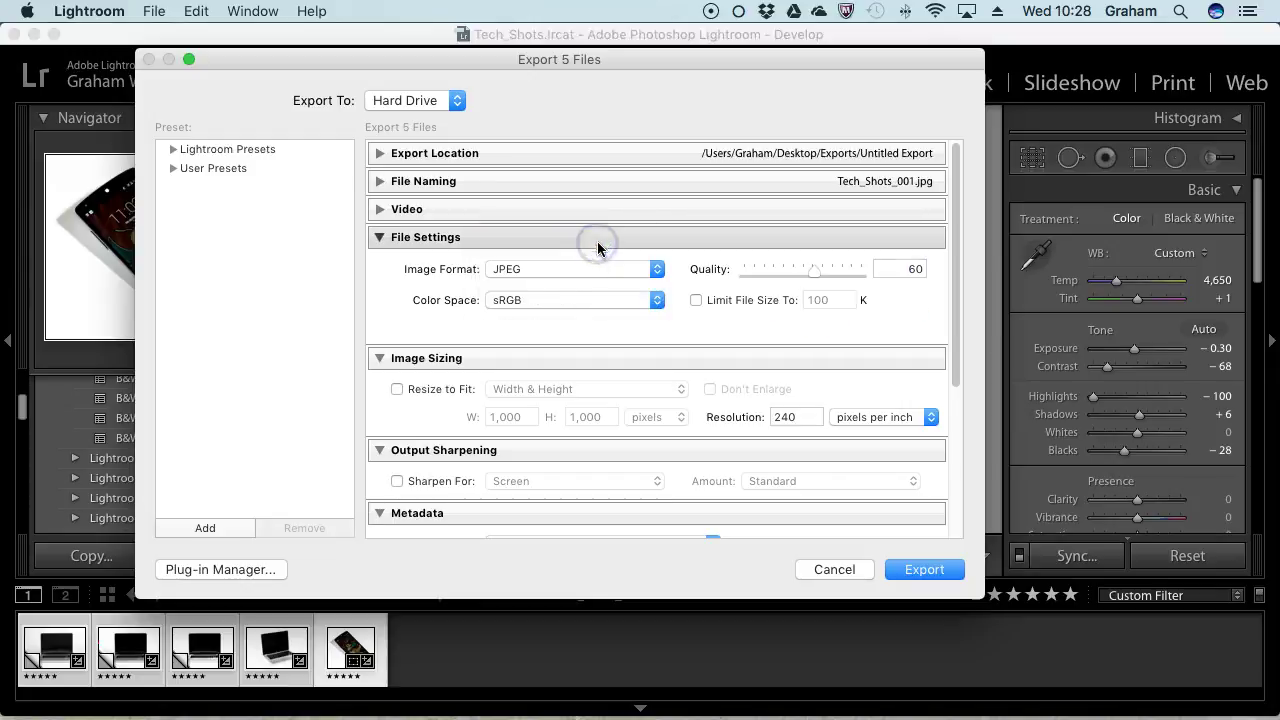
click(617, 301)
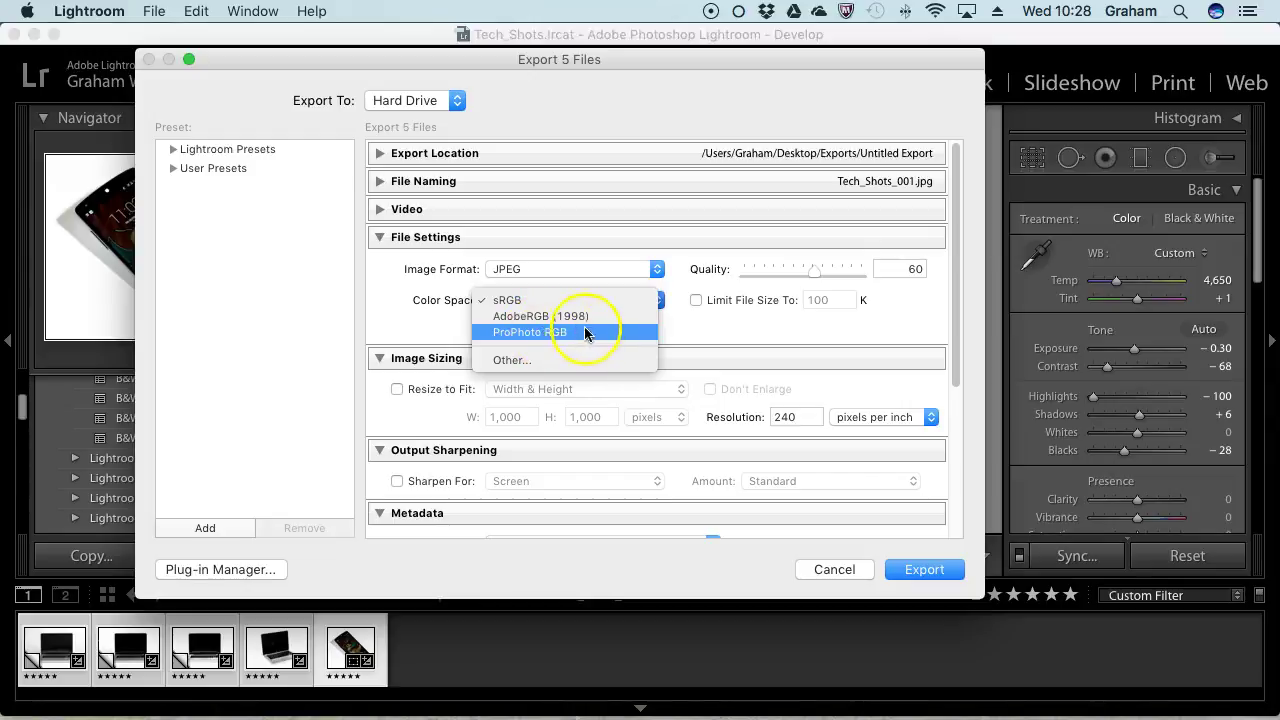
click(528, 300)
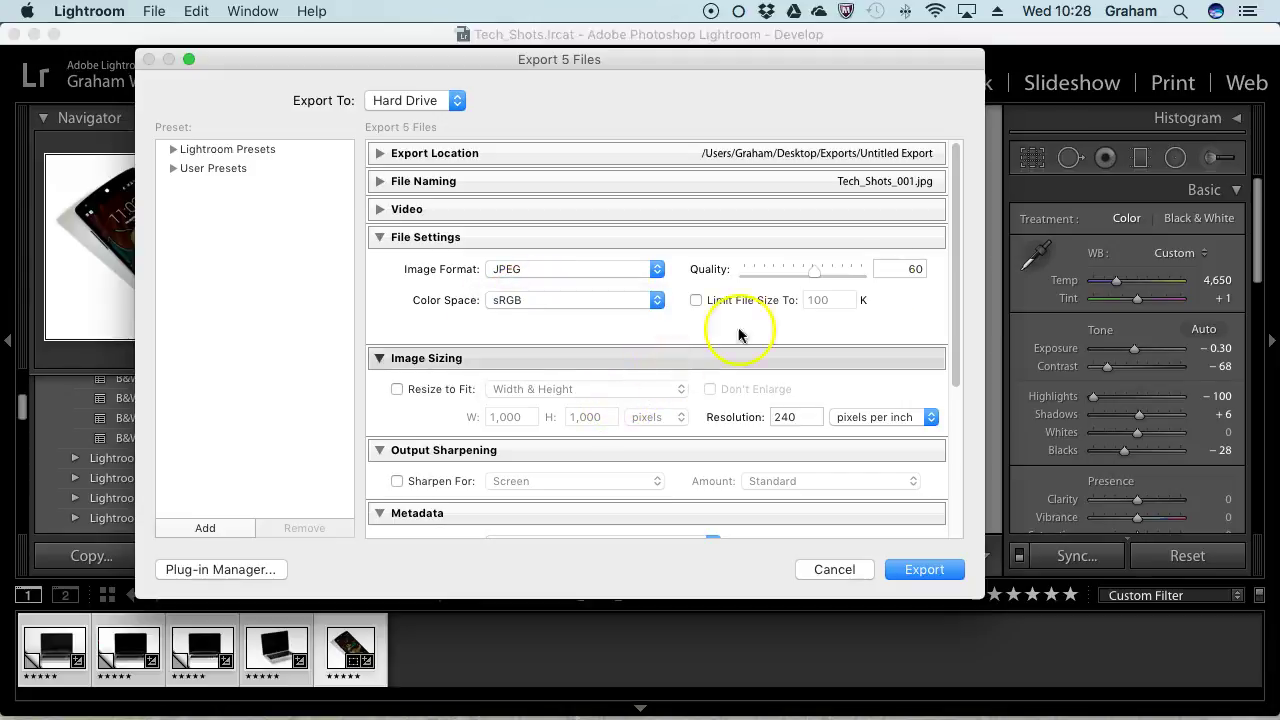
click(913, 270)
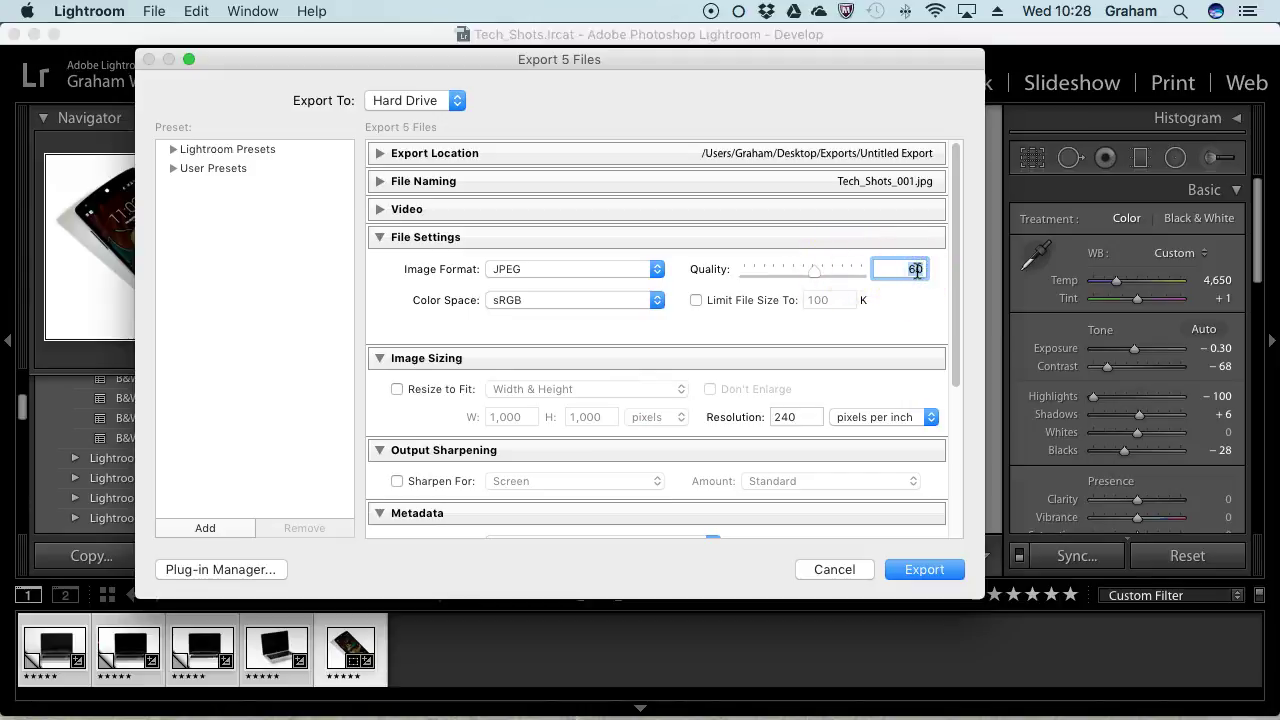
text(80)
key(Tab)
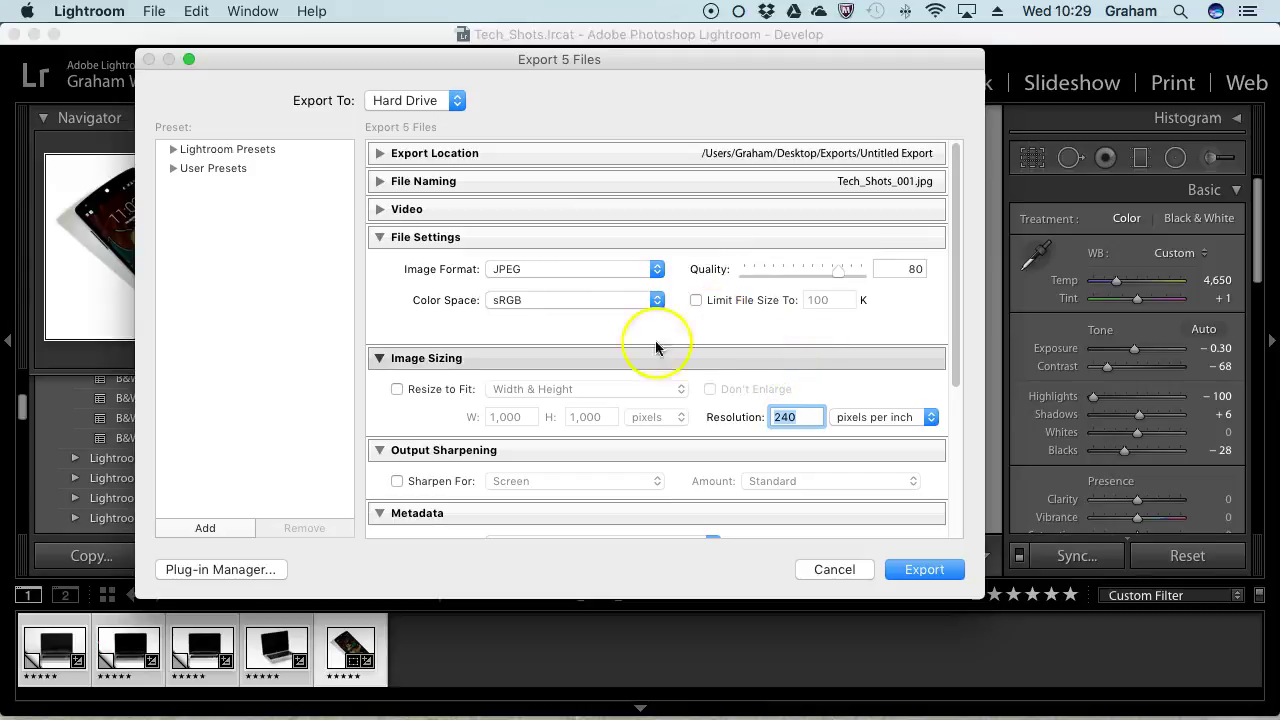
Step: Collapse File Settings to its JPEG (80%) / sRGB summary, leaving resolution at 240 ppi
click(378, 237)
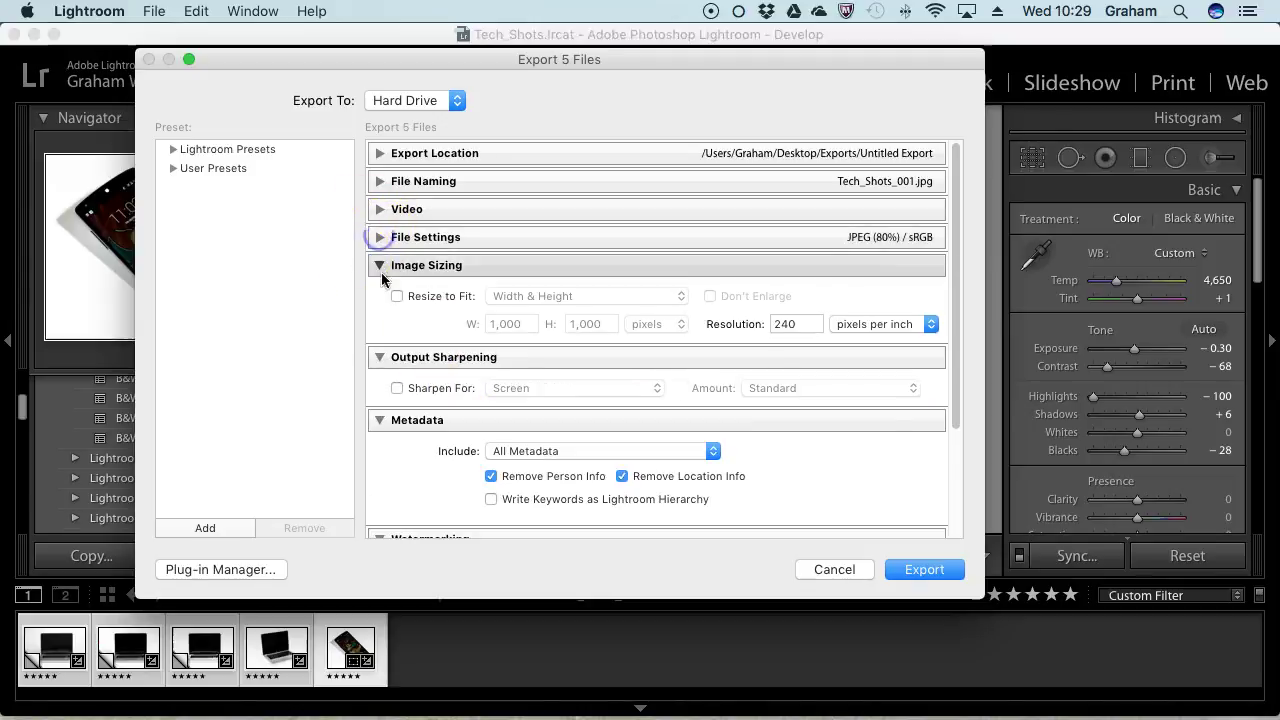
click(797, 323)
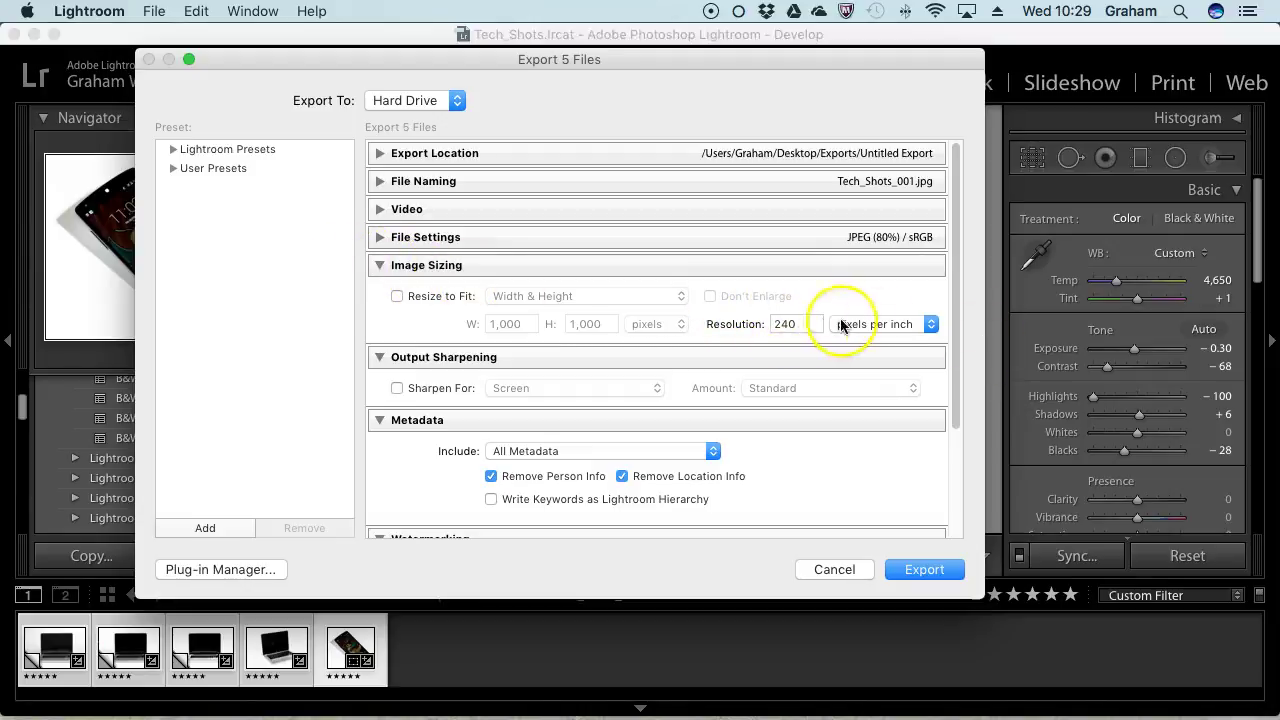
Step: Collapse Image Sizing, check the Screen/Standard sharpening options, then leave Output Sharpening unticked
click(380, 265)
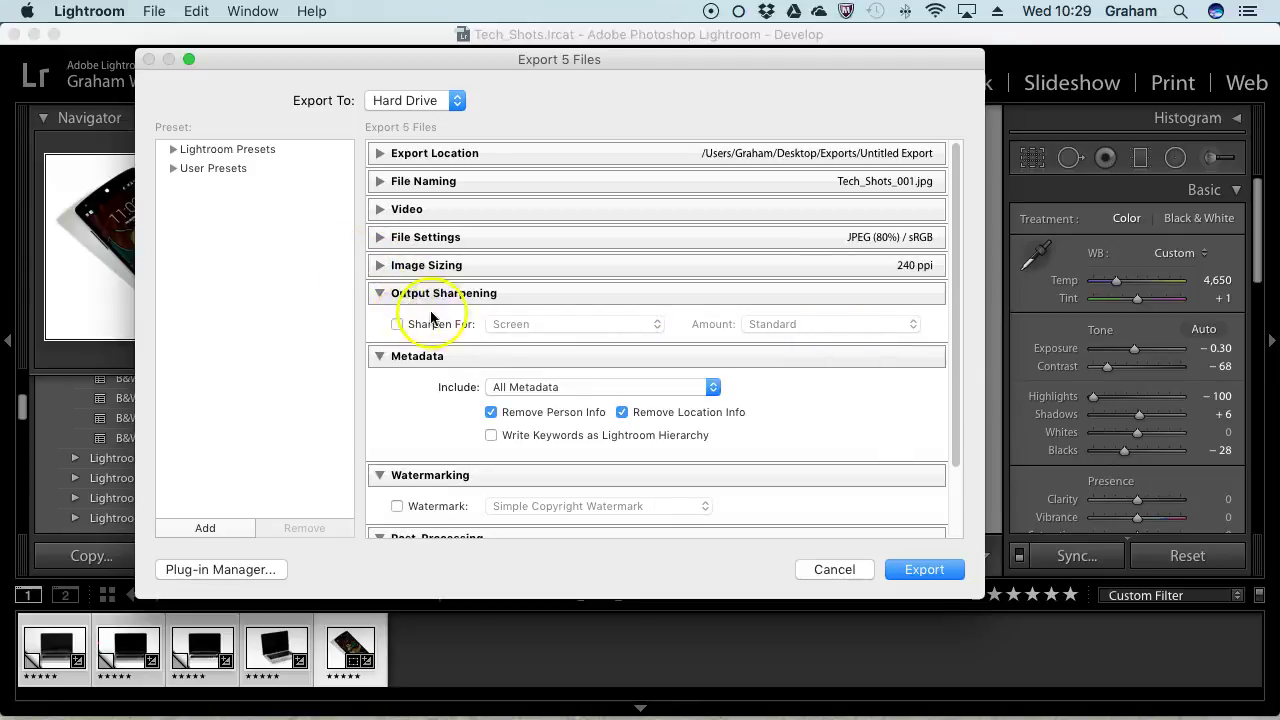
click(397, 324)
click(535, 326)
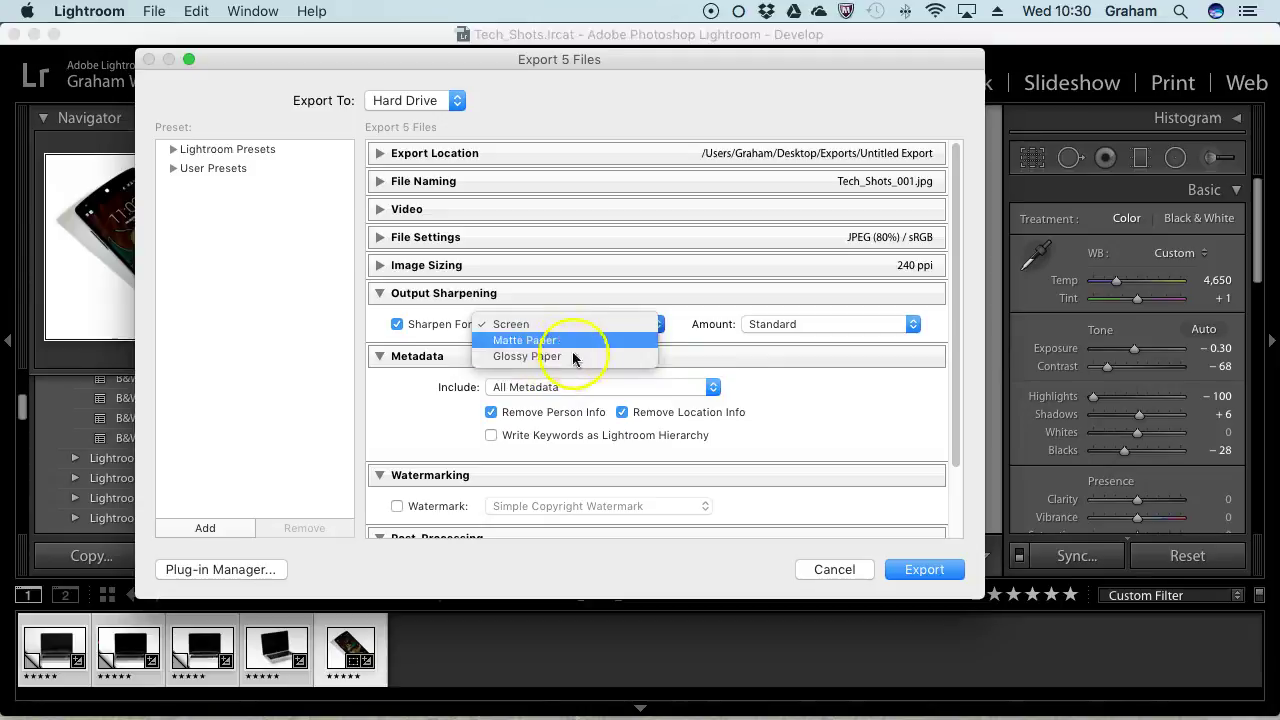
click(398, 324)
click(790, 326)
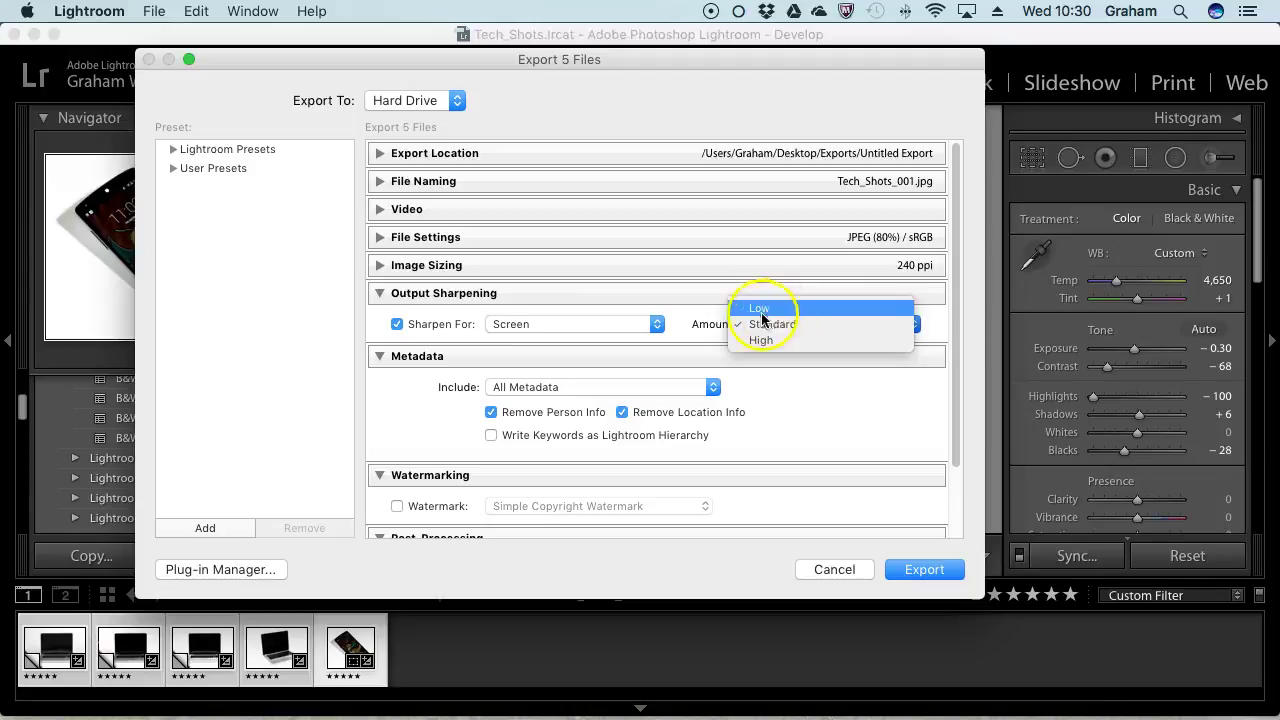
click(398, 325)
click(398, 325)
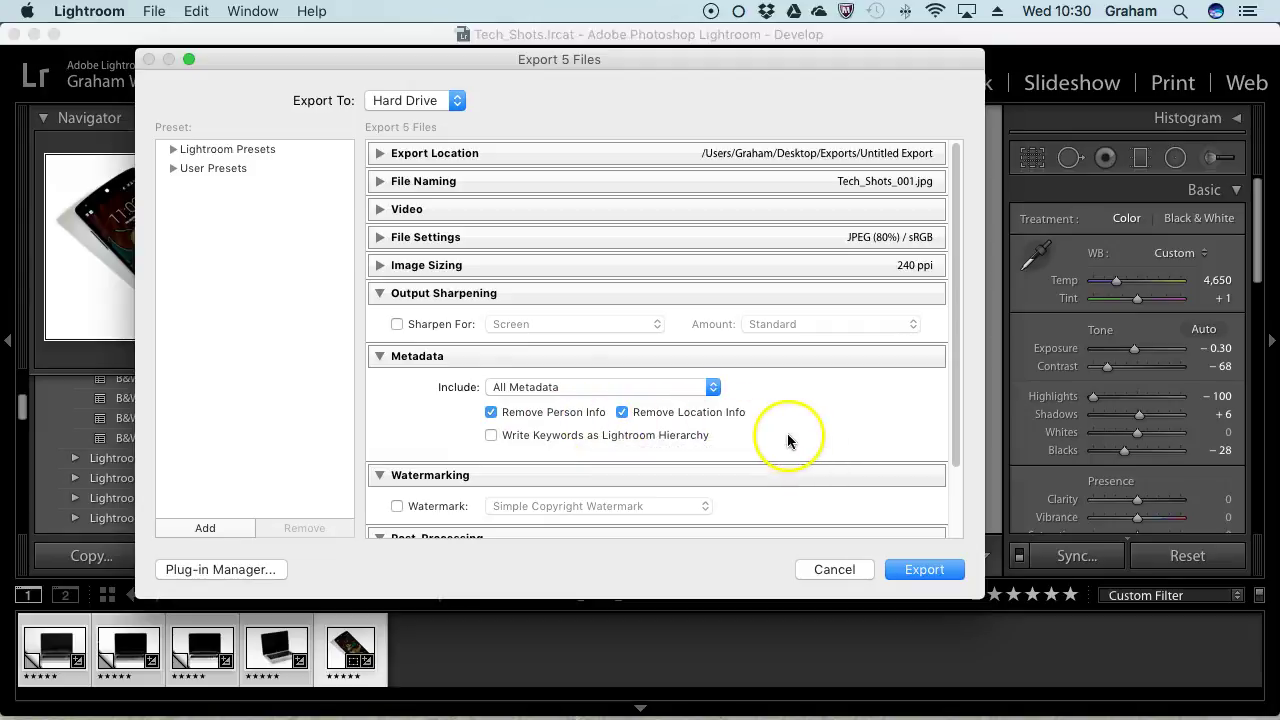
Step: Collapse the Output Sharpening and Metadata sections of the export settings
scroll(400, 303, down, 3)
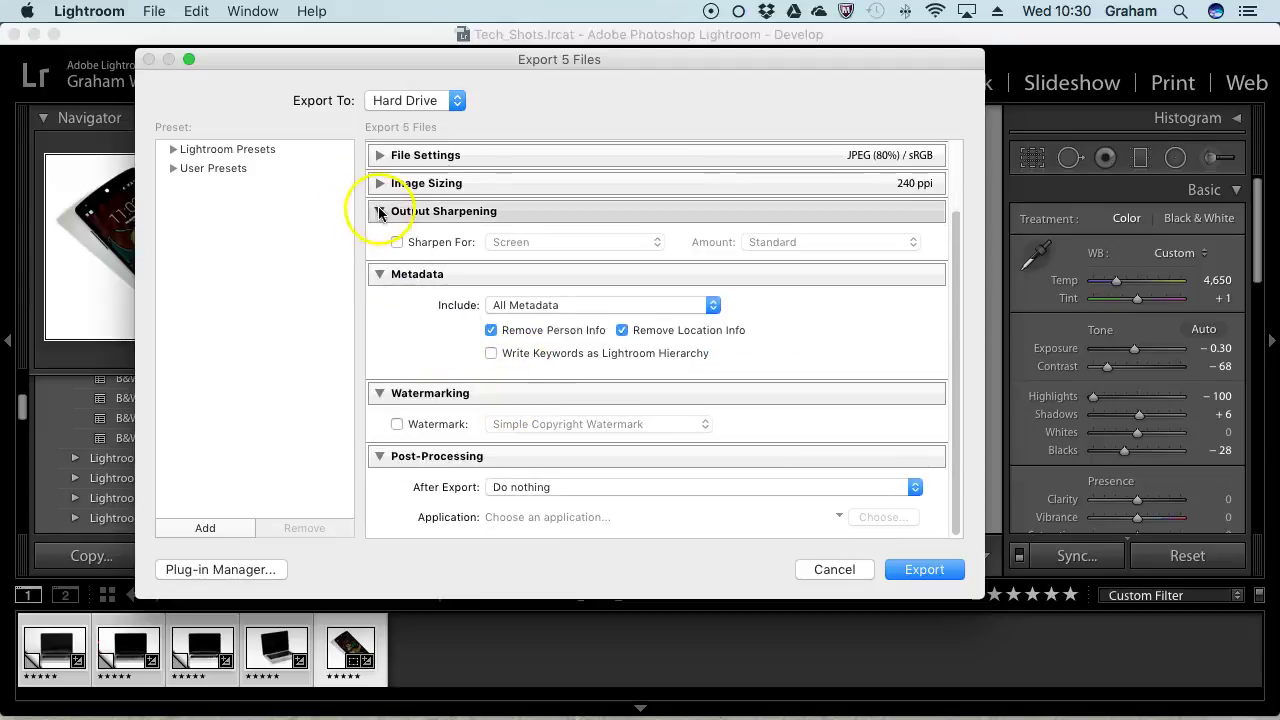
click(380, 210)
click(378, 274)
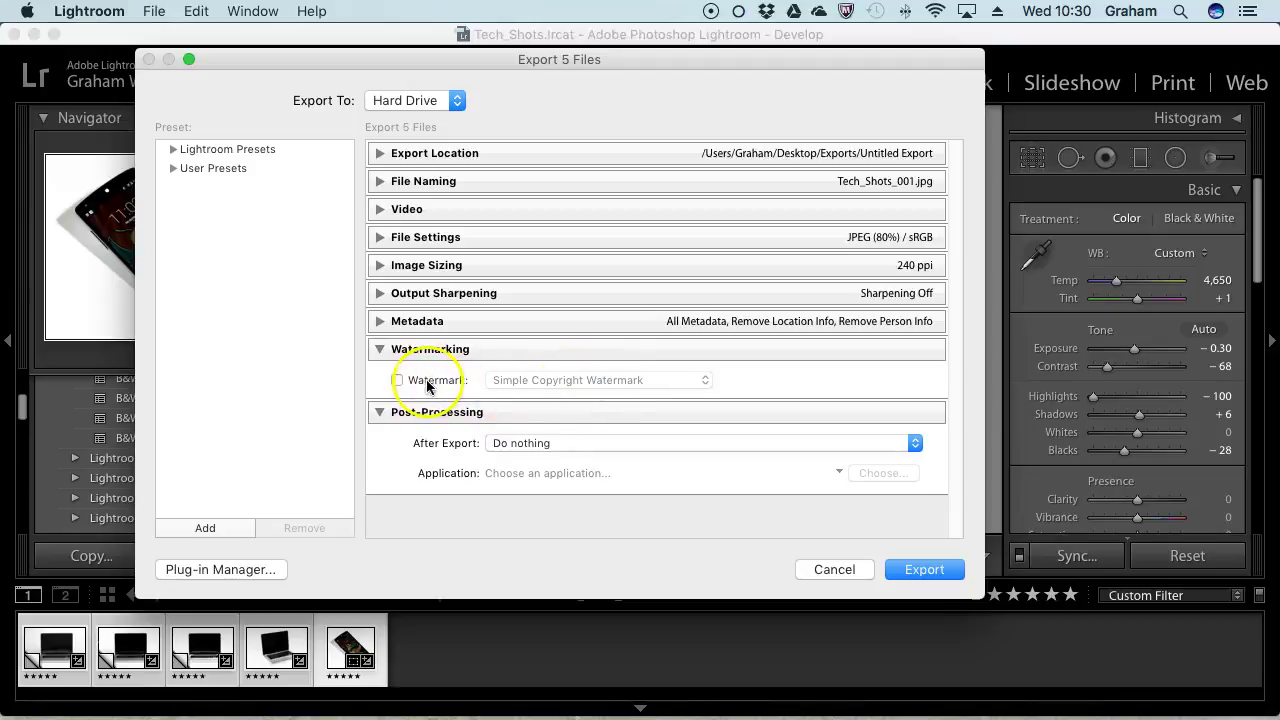
Step: Look at the watermark style list, then leave Watermark unticked
click(415, 381)
click(605, 380)
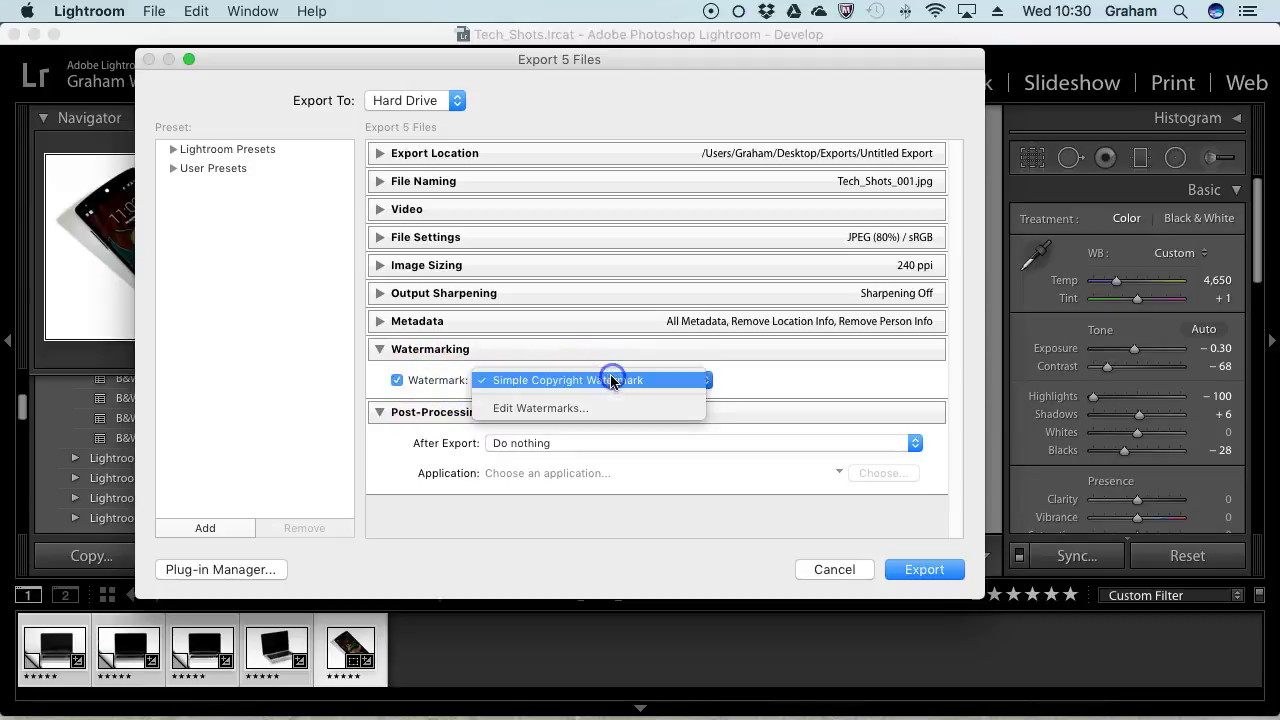
click(773, 380)
click(398, 381)
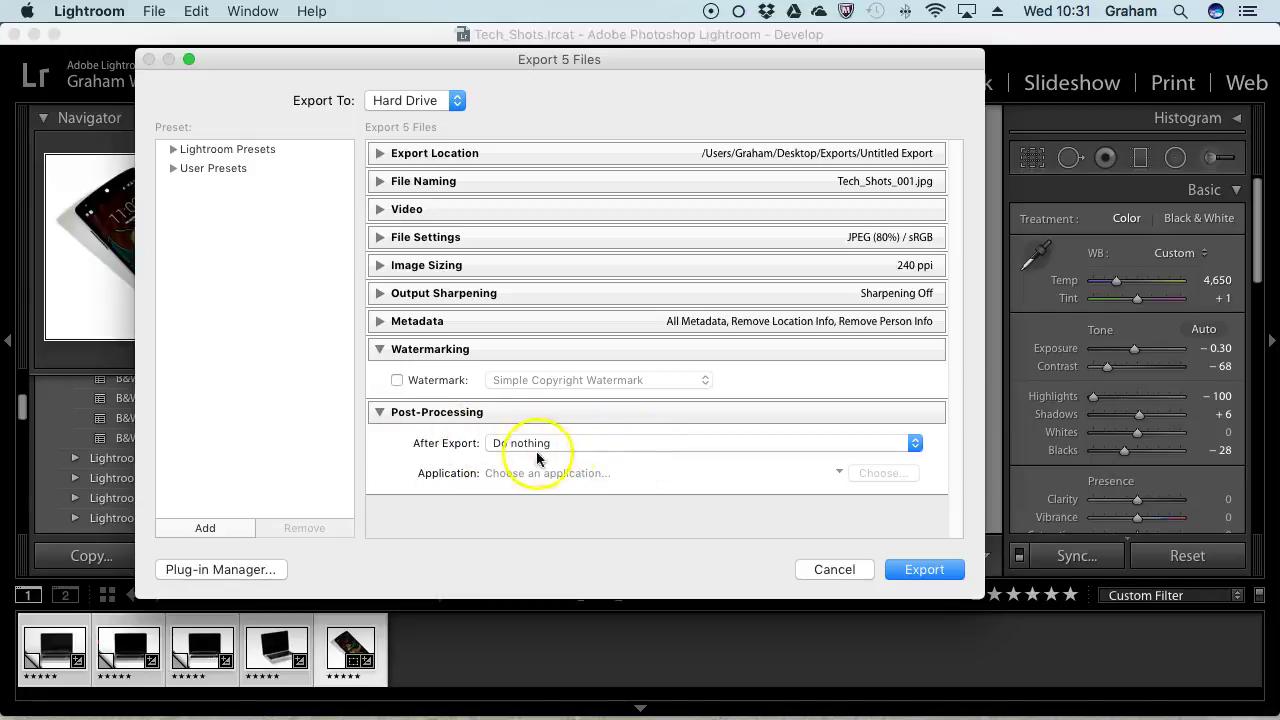
Step: Set the Post-Processing After Export action to Show in Finder
click(617, 442)
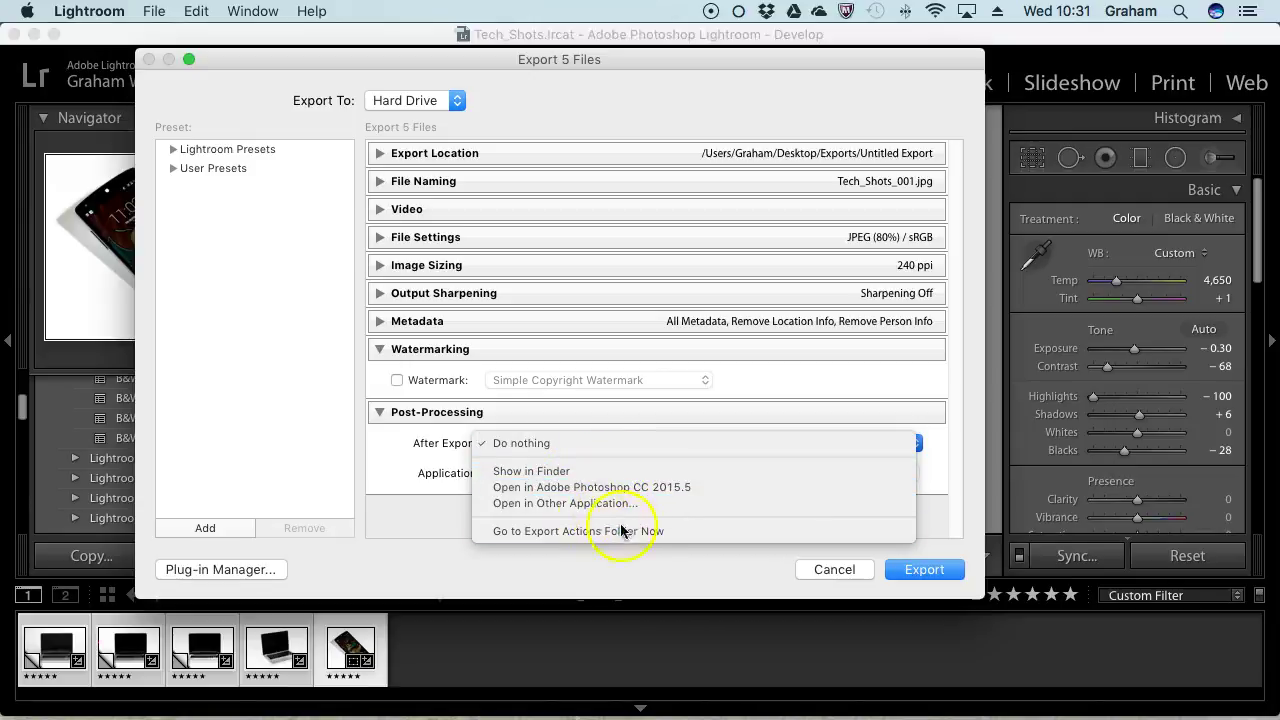
click(563, 474)
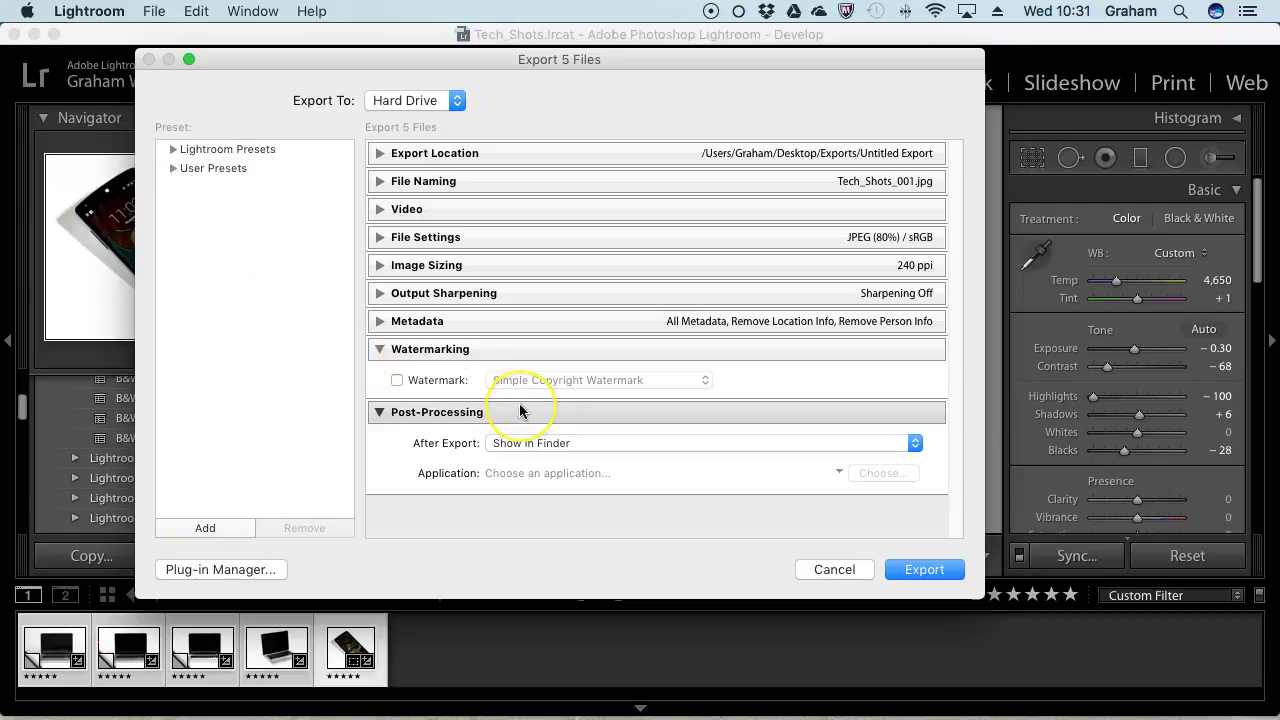
Step: Export the five photos, then Quick Look the Tech_Shots_001 and Tech_Shots_002 JPEGs in Untitled Export
click(946, 572)
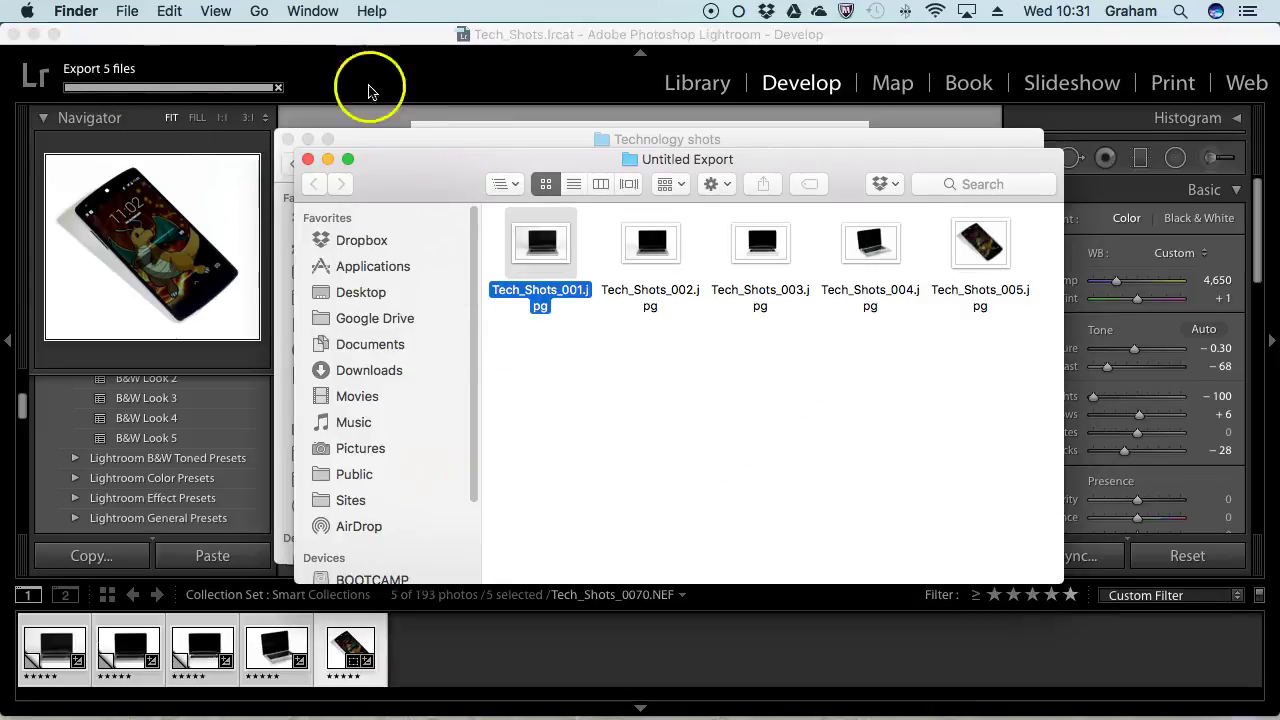
click(722, 398)
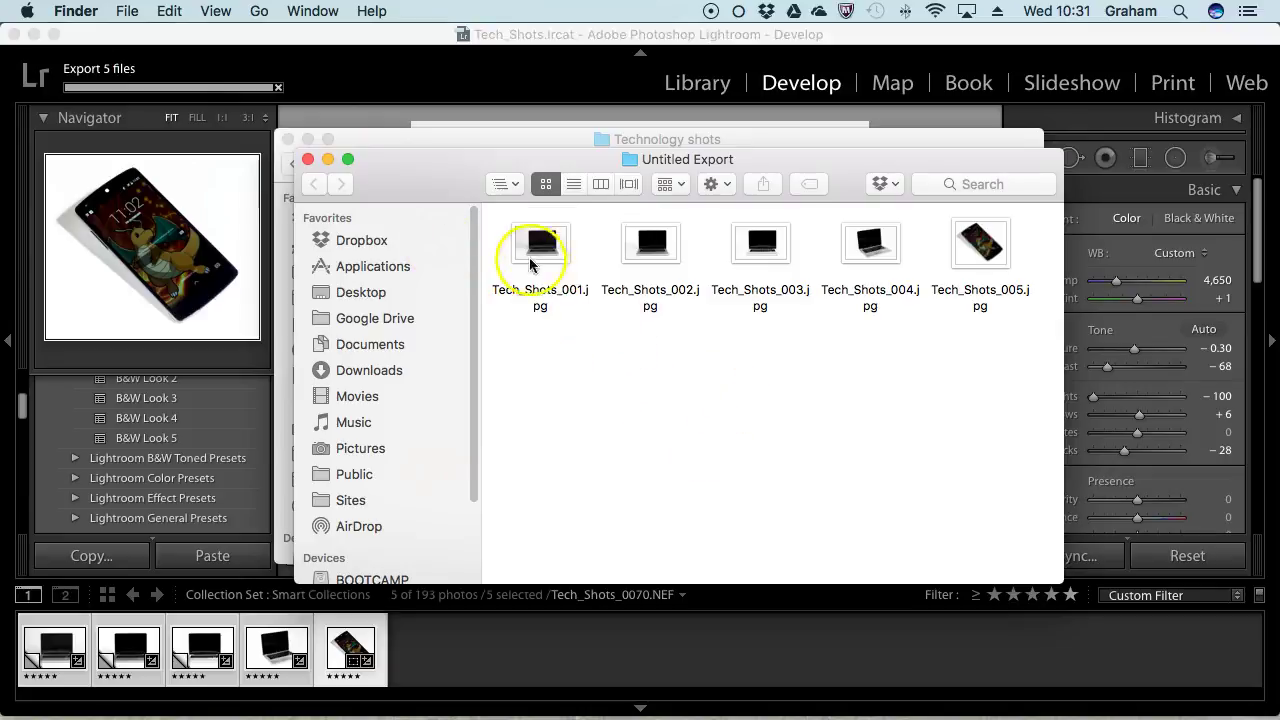
click(538, 245)
click(640, 255)
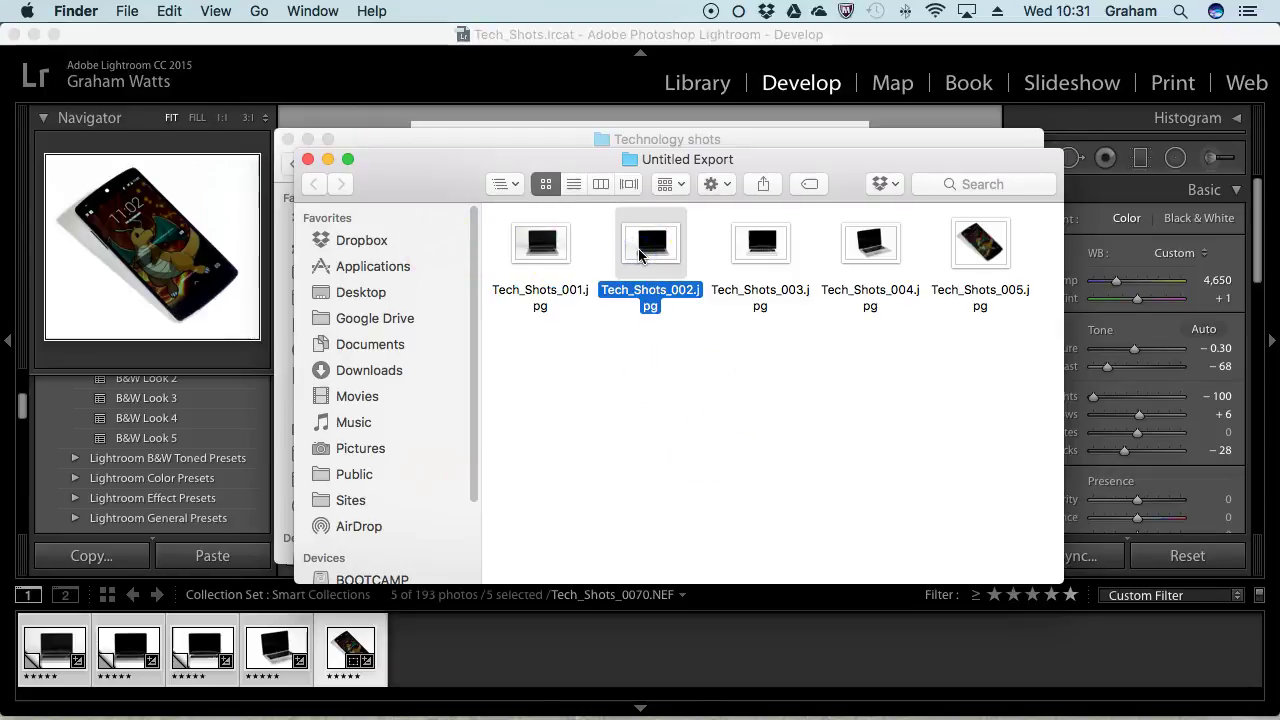
key(space)
Step: Move the Quick Look window aside and step through Tech_Shots_001 to 005, ending on 003
drag(755, 68, 371, 11)
key(Left)
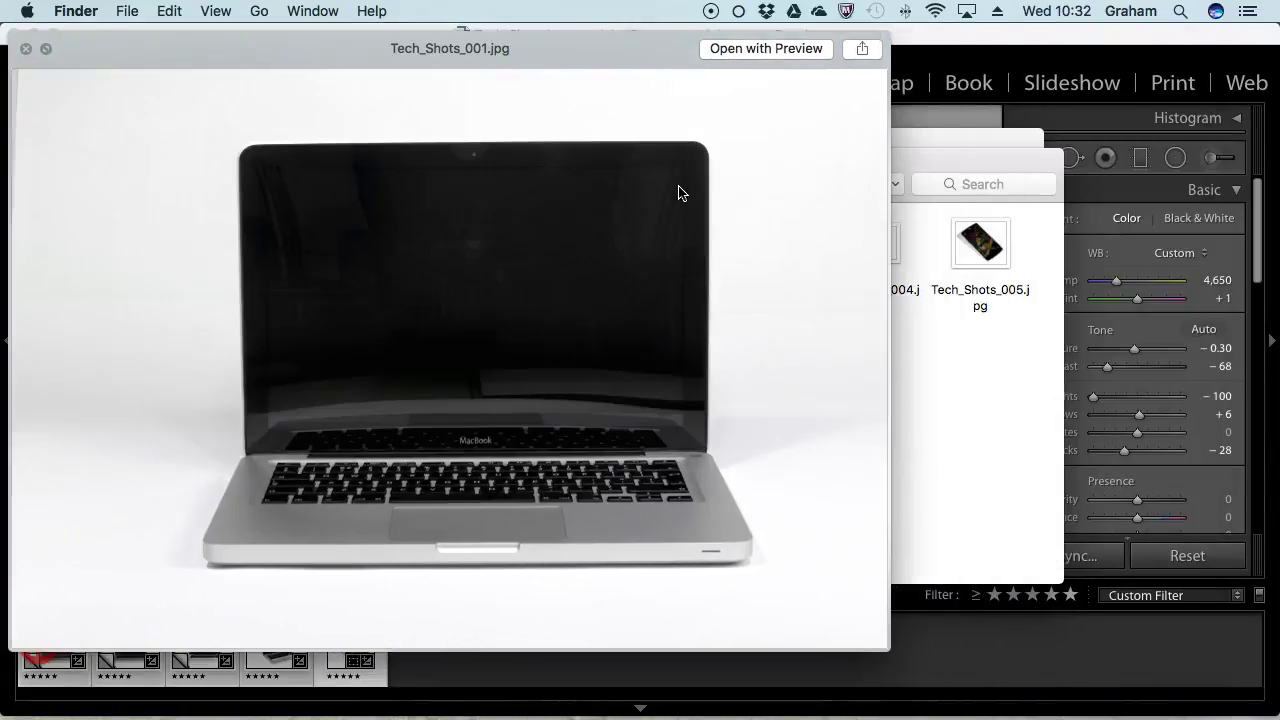
key(Right)
key(Right)
key(Right)
key(Right)
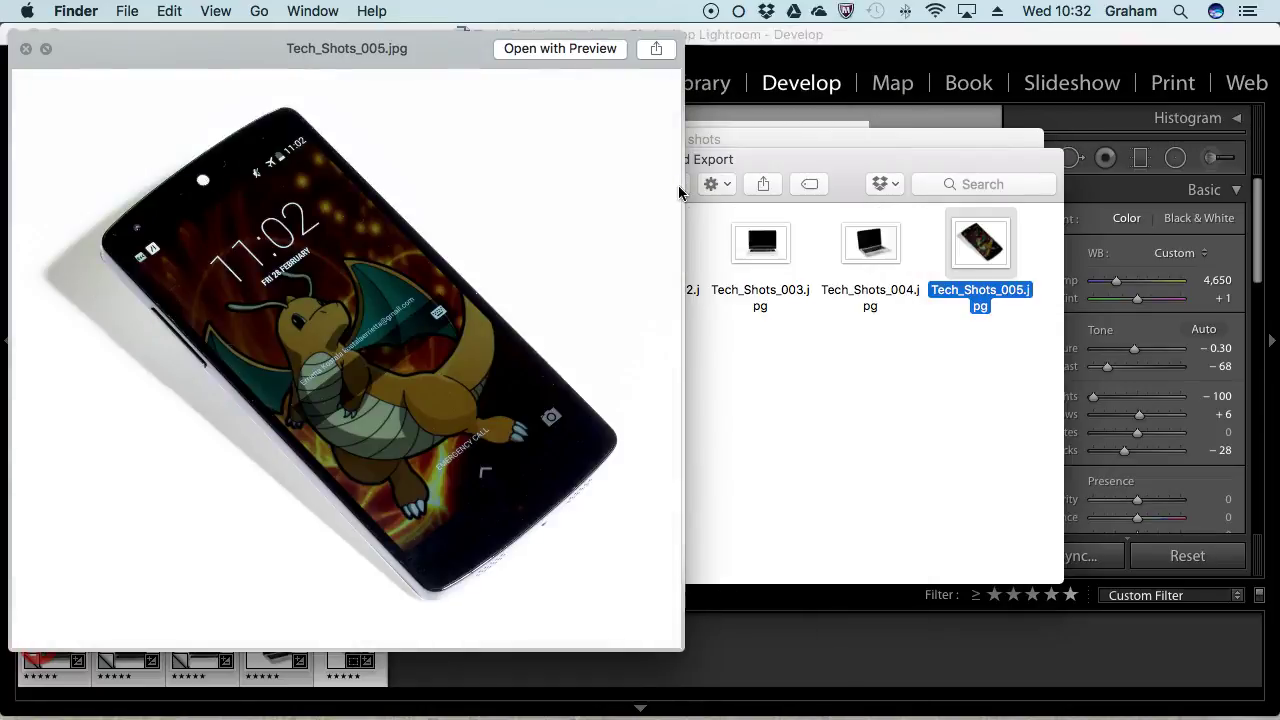
key(Left)
key(Left)
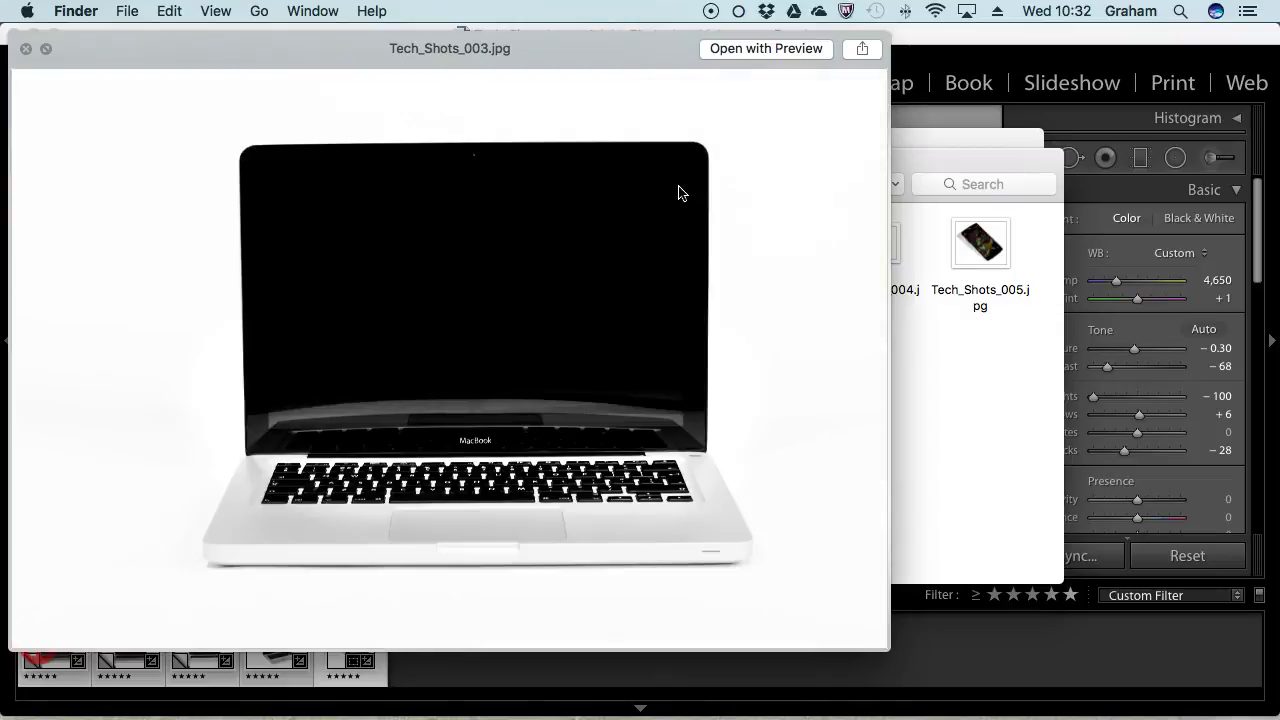
Step: Close and reopen the Tech_Shots_003 preview, then close Quick Look
key(space)
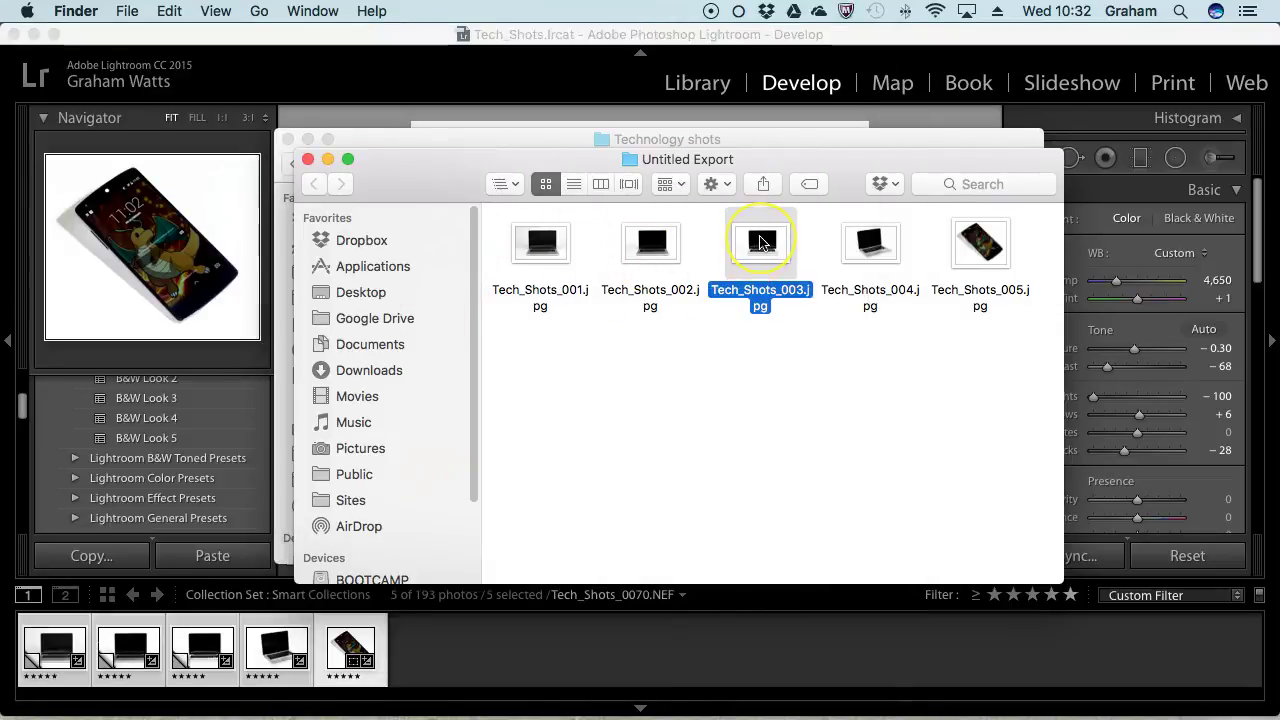
key(space)
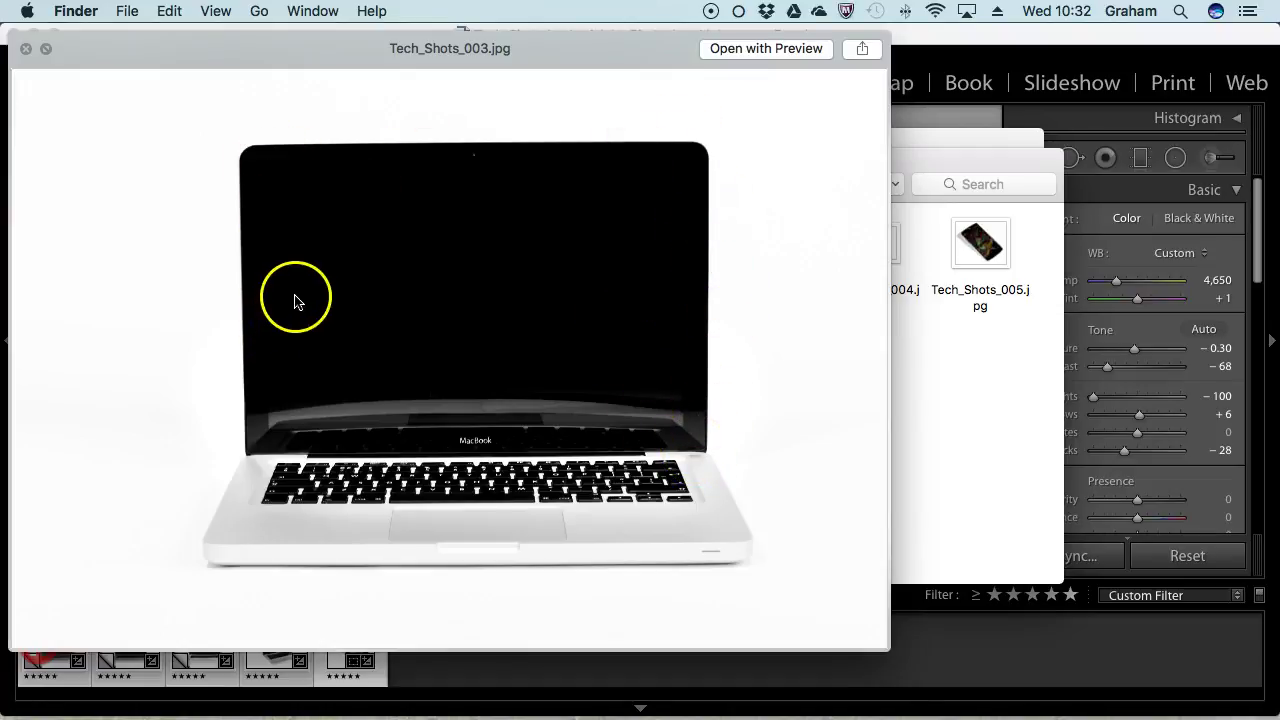
click(21, 45)
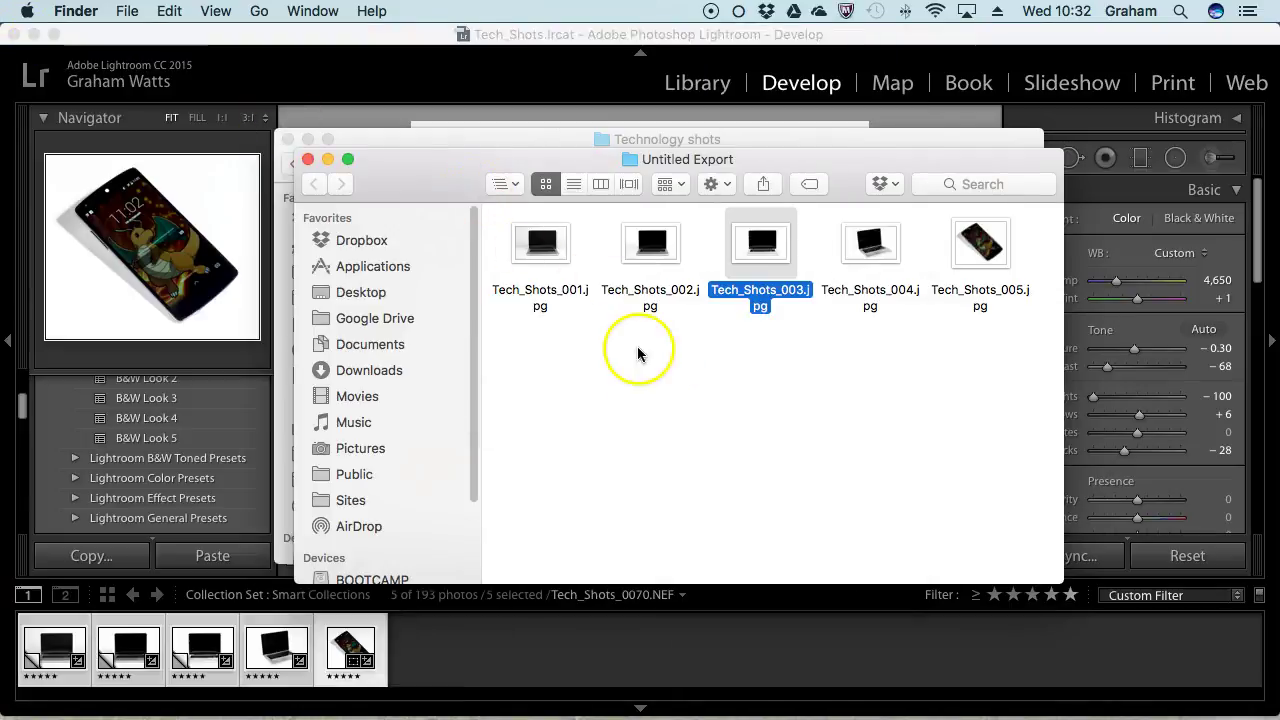